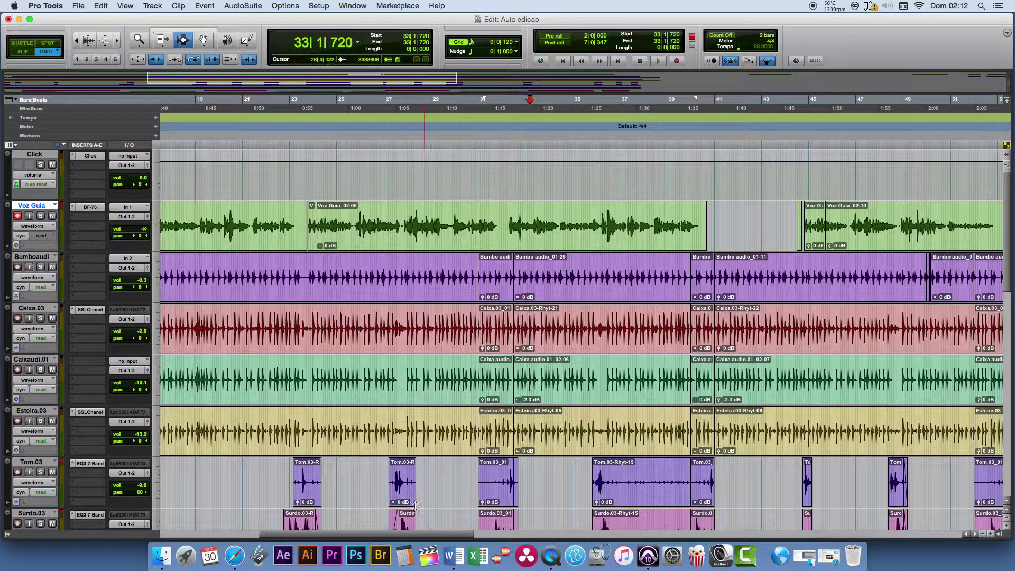
Step: Compare the track display with Zoom Toggle on and off, and look at its Zoom Toggle Out option
{"action": "left_click", "coordinate": [139, 61]}
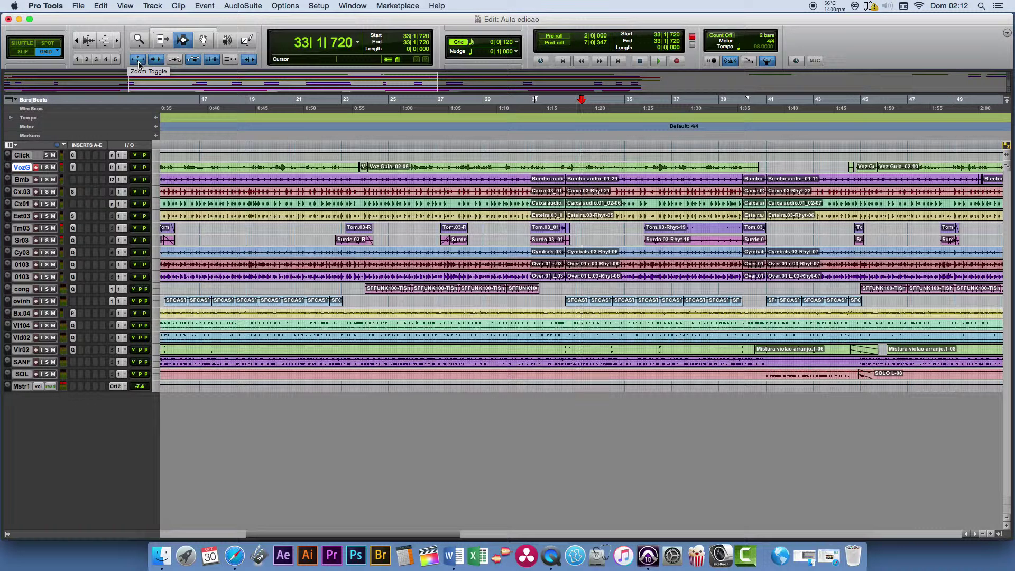
{"action": "right_click", "coordinate": [139, 64]}
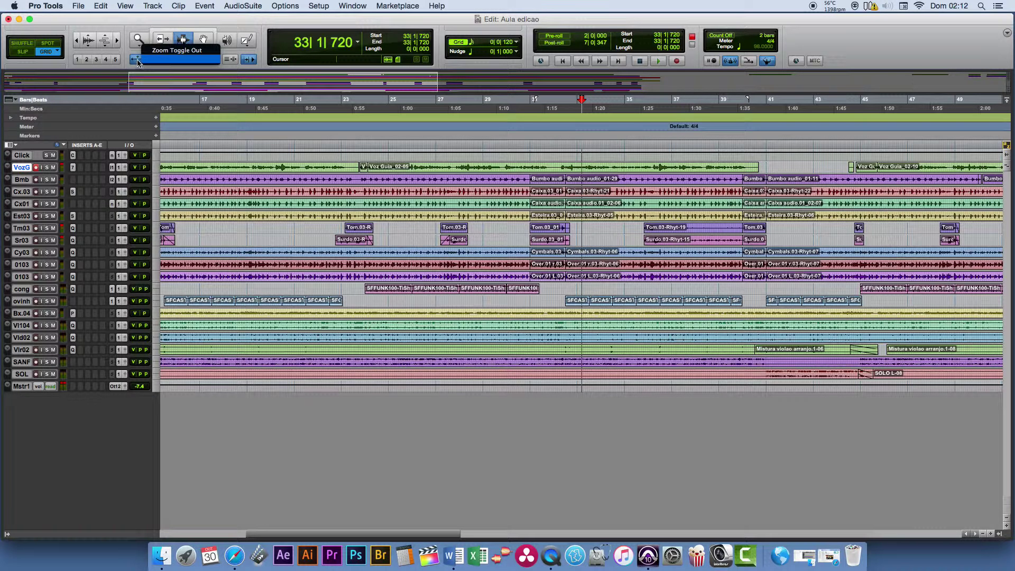
{"action": "left_click", "coordinate": [138, 60]}
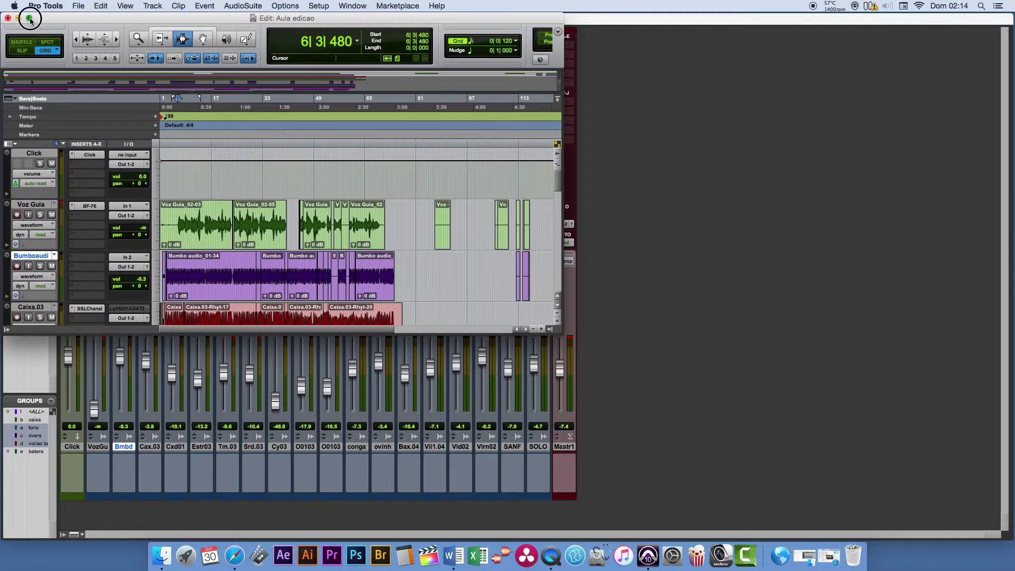
Step: Maximise the Edit window and examine the session at closer and wider timeline magnifications and further down the track list
{"action": "left_click", "coordinate": [30, 19]}
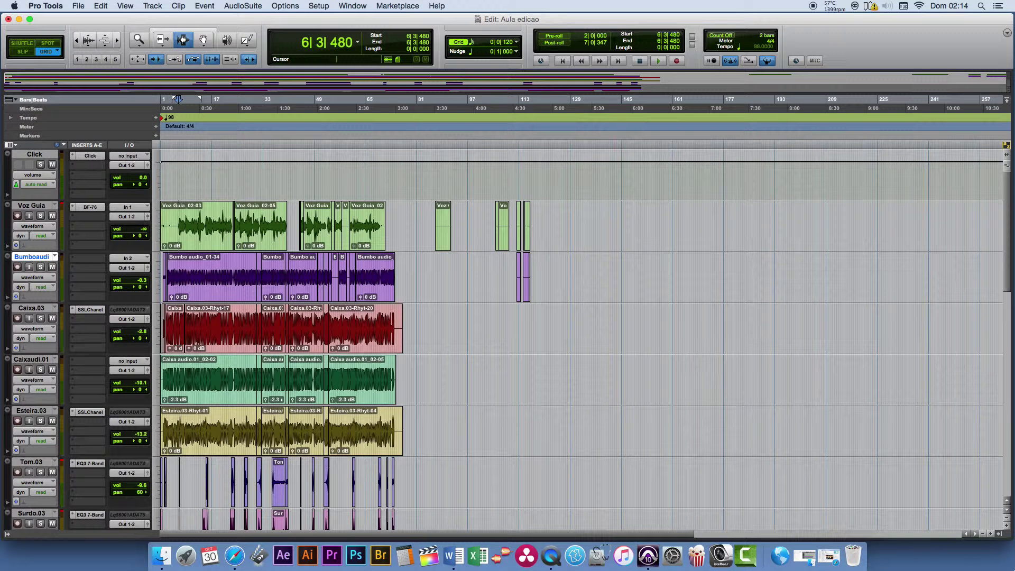
{"action": "left_click", "coordinate": [992, 534]}
{"action": "left_click", "coordinate": [992, 534]}
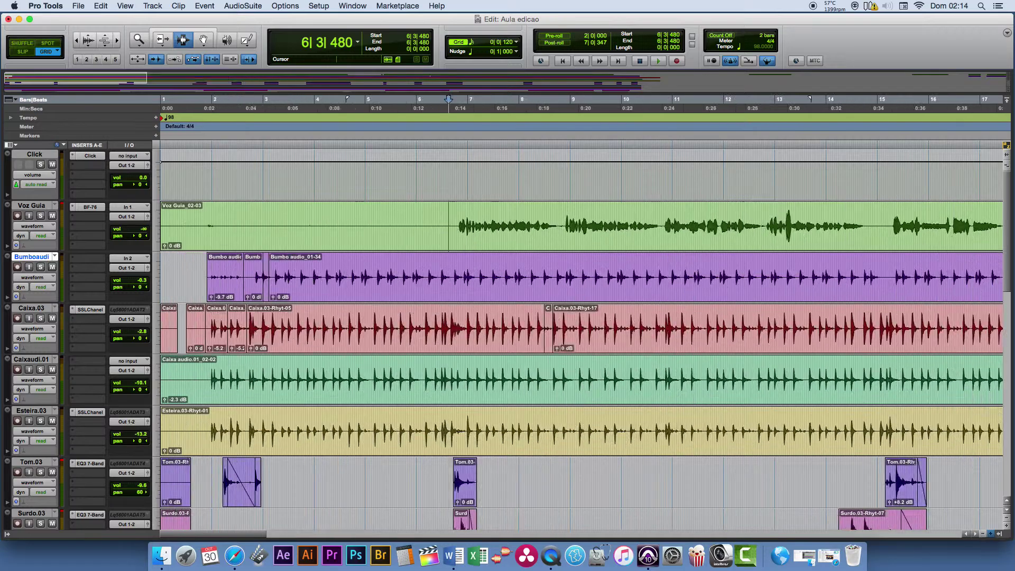
{"action": "left_click", "coordinate": [992, 534]}
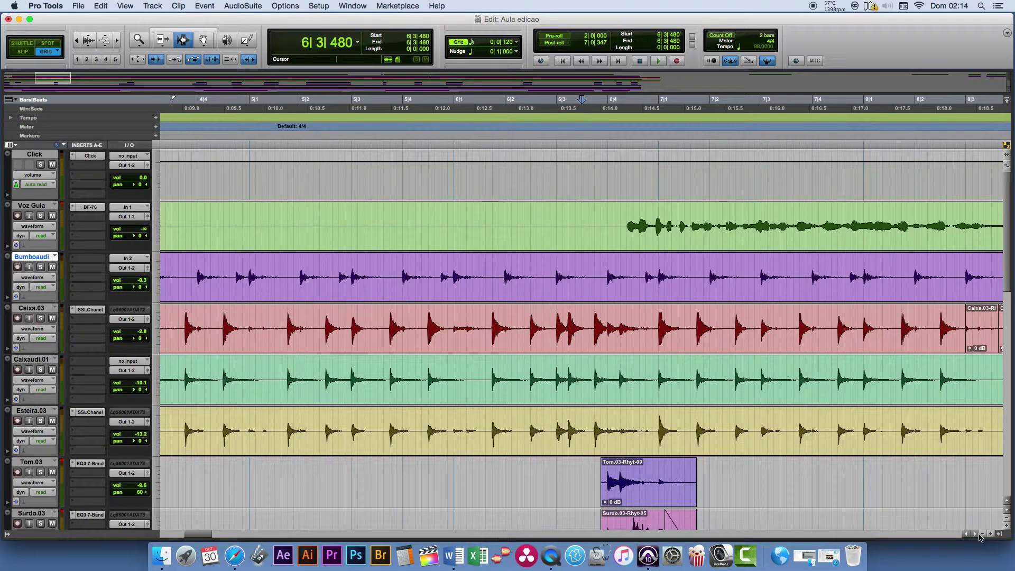
{"action": "scroll", "coordinate": [980, 536], "scroll_direction": "right", "scroll_amount": 5}
{"action": "scroll", "coordinate": [979, 536], "scroll_direction": "right", "scroll_amount": 15}
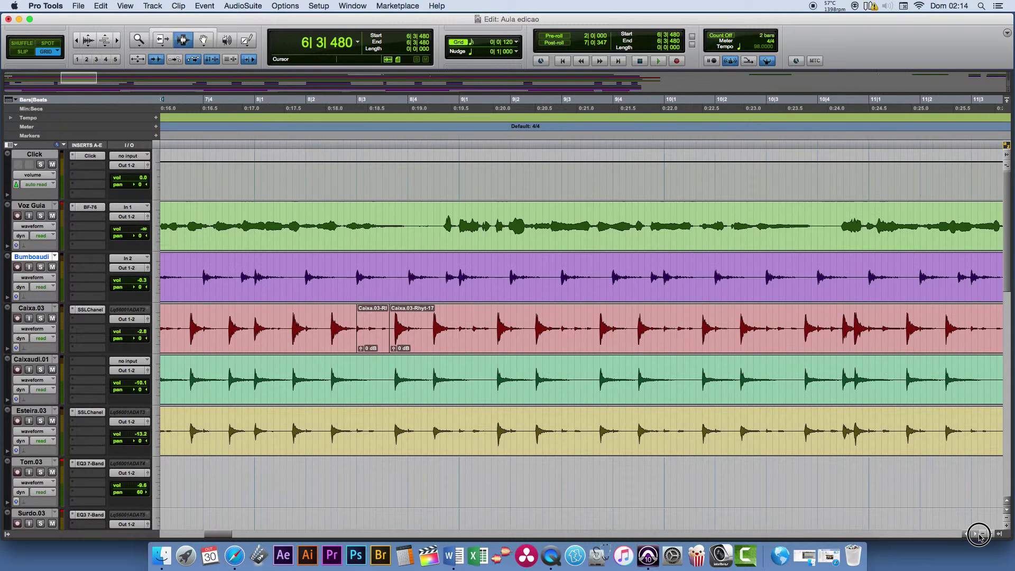
{"action": "left_click", "coordinate": [982, 534]}
{"action": "scroll", "coordinate": [1013, 344], "scroll_direction": "down", "scroll_amount": 3}
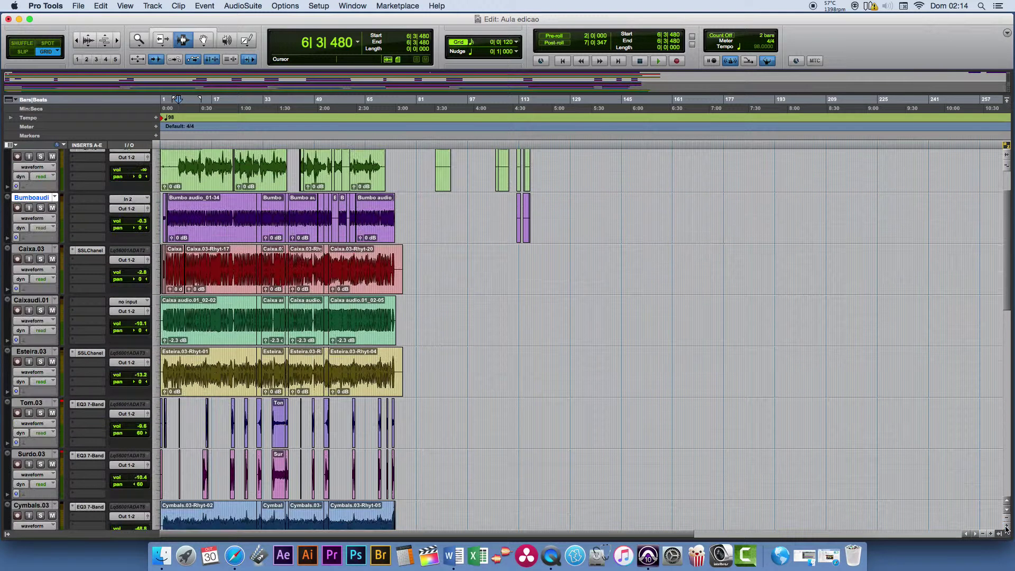
{"action": "scroll", "coordinate": [1010, 302], "scroll_direction": "up", "scroll_amount": 3}
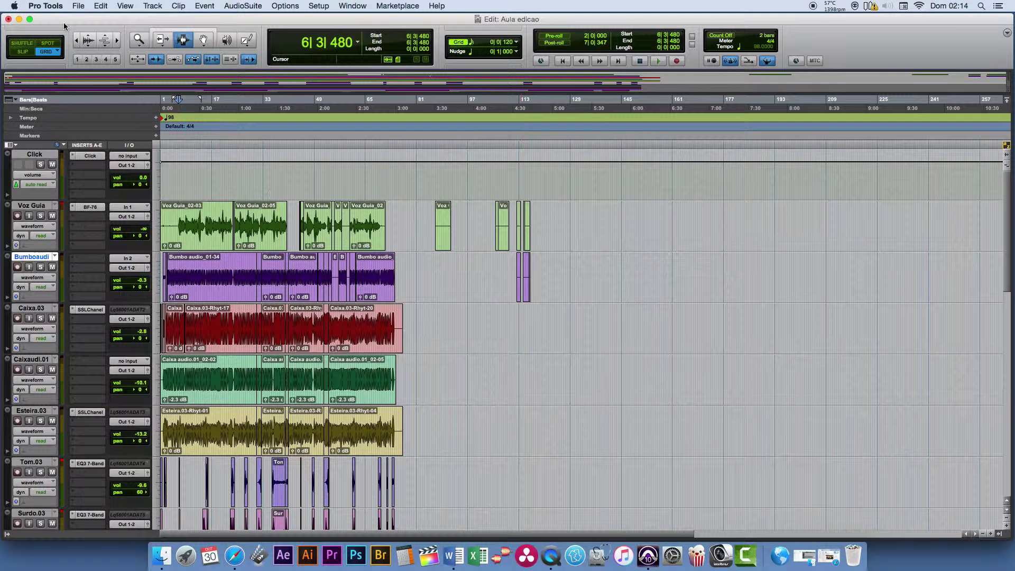
Step: Magnify the opening bars of the song and leave Tab to Transients as the only enabled edit option
{"action": "left_click", "coordinate": [77, 59]}
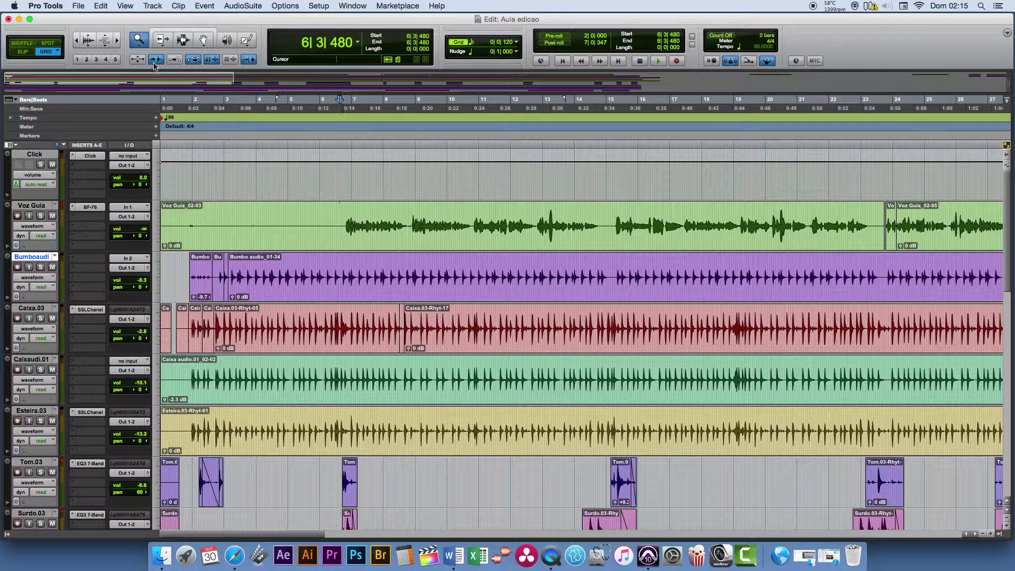
{"action": "left_click", "coordinate": [248, 59]}
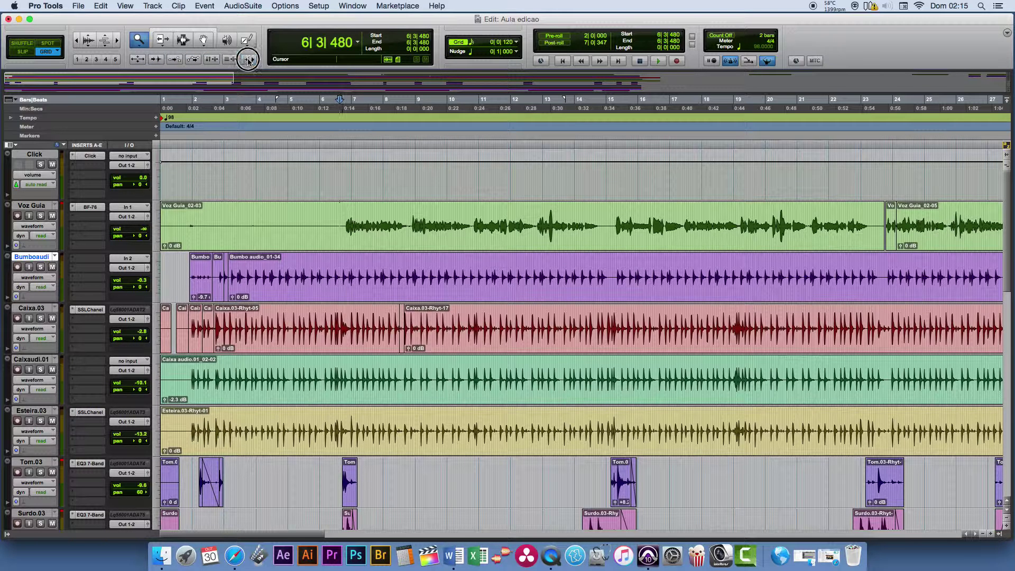
{"action": "left_click", "coordinate": [157, 59]}
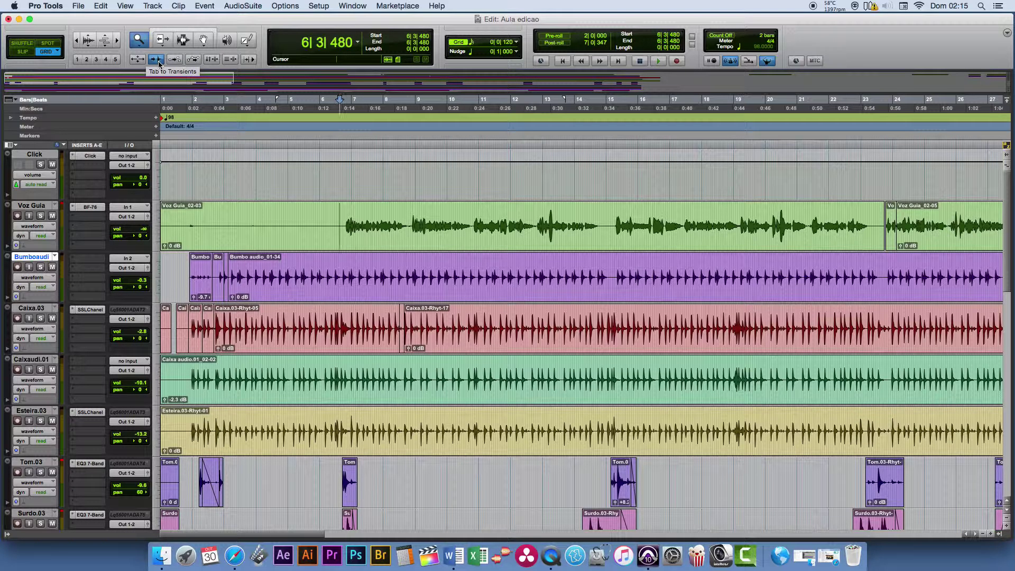
Step: Step the edit cursor from transient to transient through the first vocal phrase on the Voz Guia track
{"action": "left_click_drag", "start_coordinate": [328, 224], "coordinate": [526, 231]}
{"action": "key", "text": "Tab"}
{"action": "key", "text": "Tab"}
{"action": "key", "text": "Tab"}
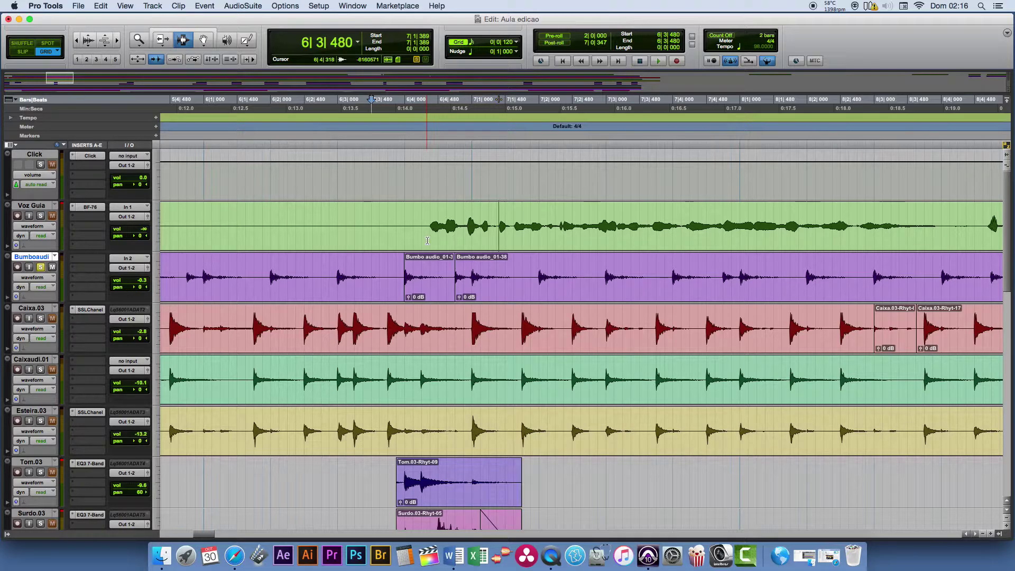
{"action": "key", "text": "Tab"}
{"action": "key", "text": "Tab"}
{"action": "key", "text": "Tab"}
{"action": "key", "text": "Tab"}
Step: Place the edit cursor on Voz Guia at 6|3|600, before the first vocal phrase, and turn off Tab to Transients
{"action": "left_click", "coordinate": [426, 231]}
{"action": "key", "text": "super+e"}
{"action": "left_click", "coordinate": [372, 252]}
{"action": "left_click", "coordinate": [379, 231]}
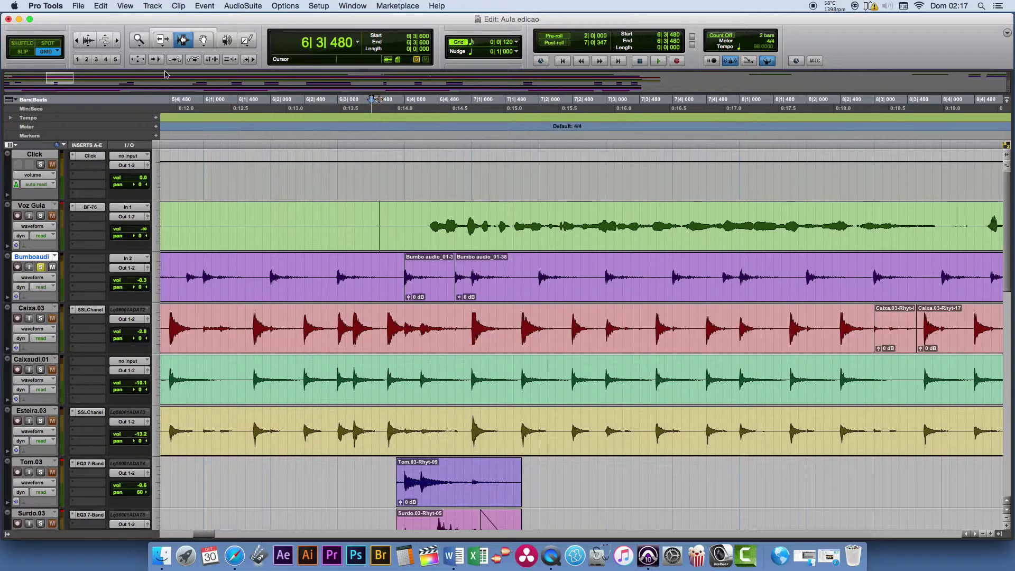
Step: Step the edit cursor along the Voz Guia track from one clip boundary to the following one with the whole song in view
{"action": "left_click", "coordinate": [983, 535]}
{"action": "left_click", "coordinate": [983, 534]}
{"action": "left_click", "coordinate": [984, 534]}
{"action": "left_click", "coordinate": [984, 534]}
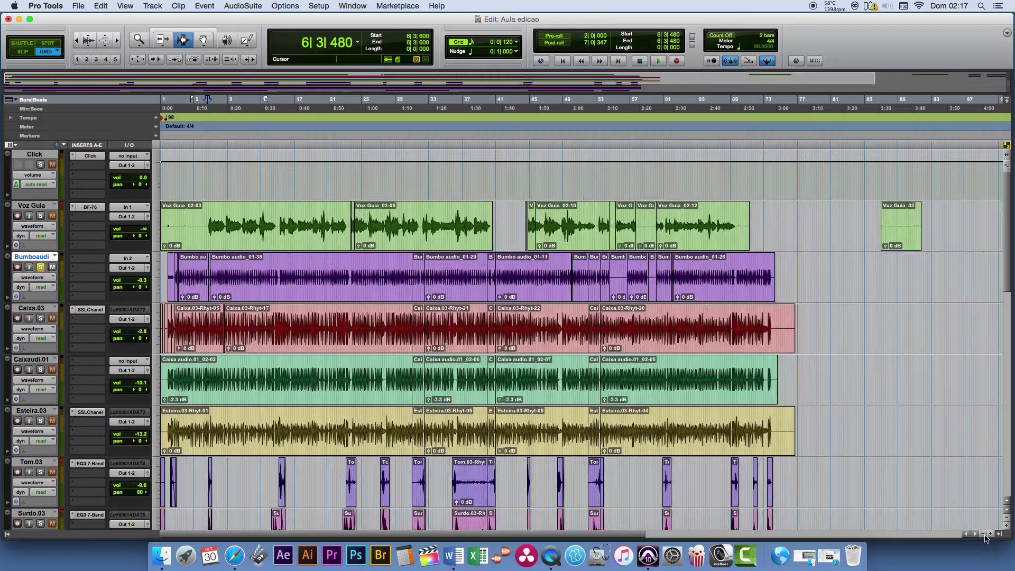
{"action": "key", "text": "Tab"}
{"action": "left_click", "coordinate": [353, 235]}
{"action": "key", "text": "Tab"}
{"action": "key", "text": "Tab"}
{"action": "key", "text": "Tab"}
{"action": "key", "text": "Tab"}
{"action": "key", "text": "Tab"}
{"action": "key", "text": "Tab"}
{"action": "key", "text": "Tab"}
{"action": "key", "text": "Tab"}
{"action": "key", "text": "Tab"}
{"action": "key", "text": "Tab"}
{"action": "key", "text": "Tab"}
Step: Enlarge the track heights and move the edit cursor along the Voz Guia clip boundaries up to the clip end at 40|3|720
{"action": "left_click", "coordinate": [201, 236]}
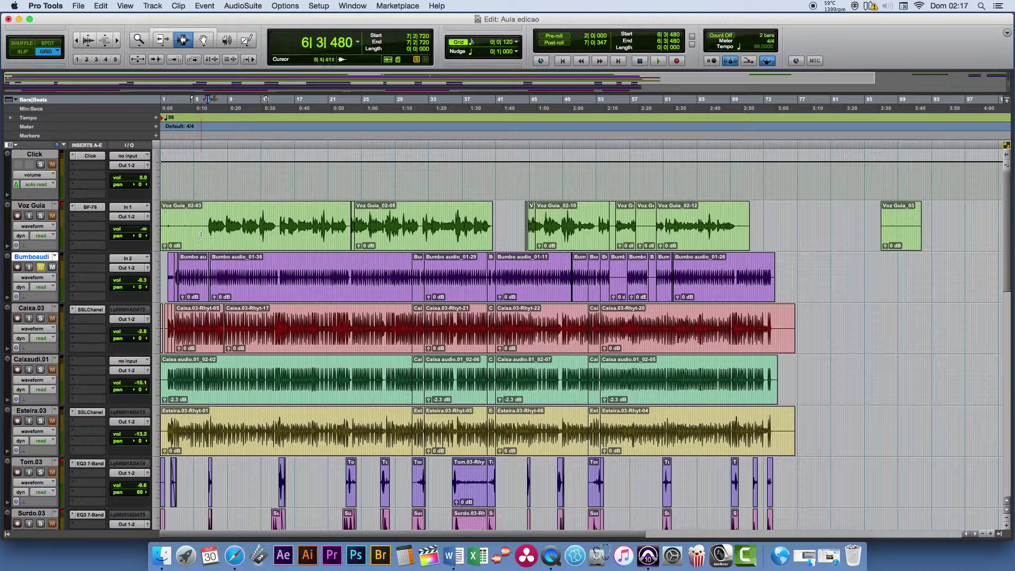
{"action": "left_click", "coordinate": [992, 534]}
{"action": "left_click", "coordinate": [992, 534]}
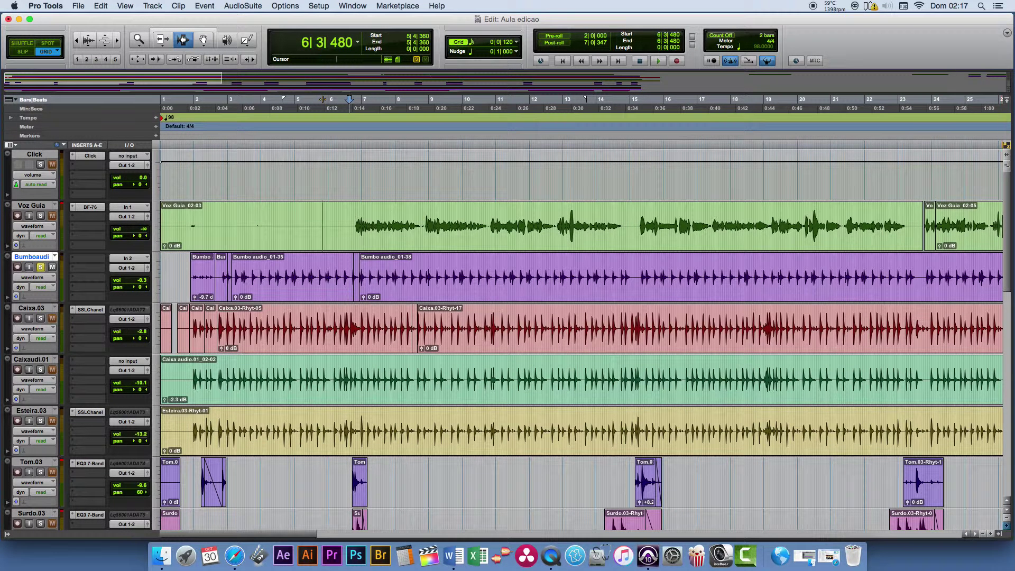
{"action": "left_click", "coordinate": [1007, 525]}
{"action": "left_click", "coordinate": [1007, 525]}
{"action": "left_click", "coordinate": [923, 281]}
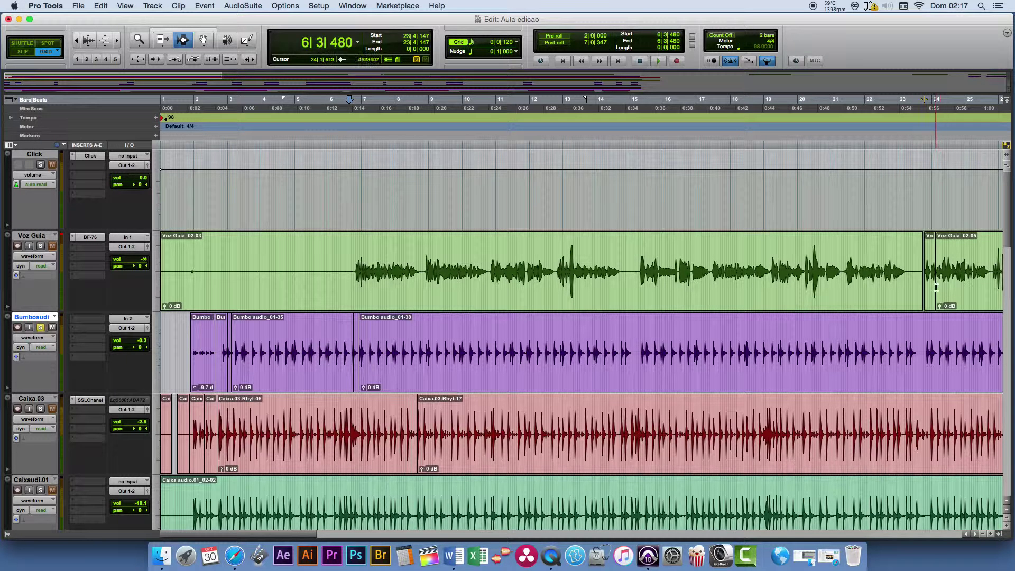
{"action": "left_click", "coordinate": [934, 309]}
{"action": "key", "text": "Tab"}
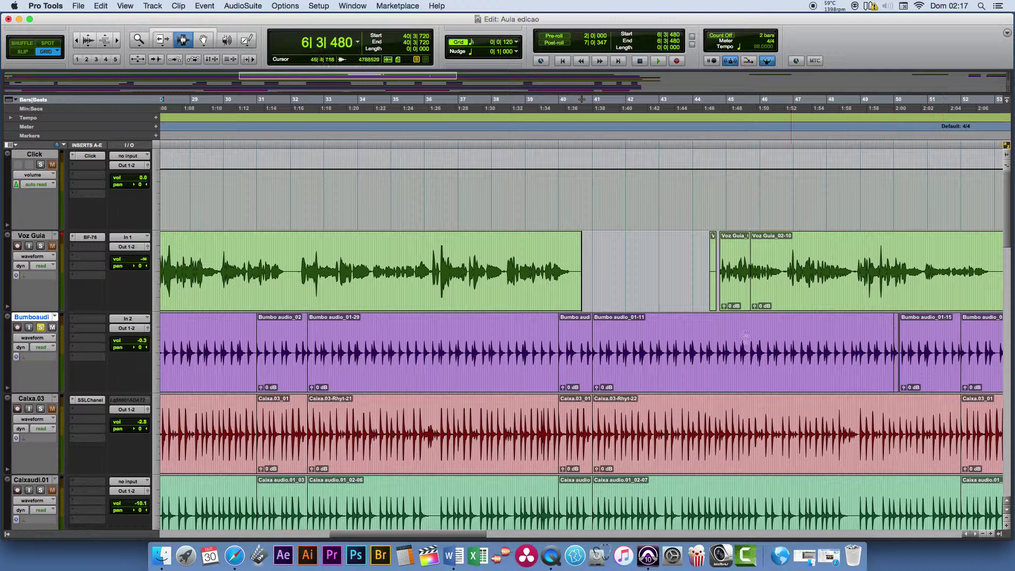
Step: Magnify the beginning of the song with the Zoomer tool and turn Tab to Transients back on
{"action": "left_click", "coordinate": [982, 534]}
{"action": "left_click", "coordinate": [982, 534]}
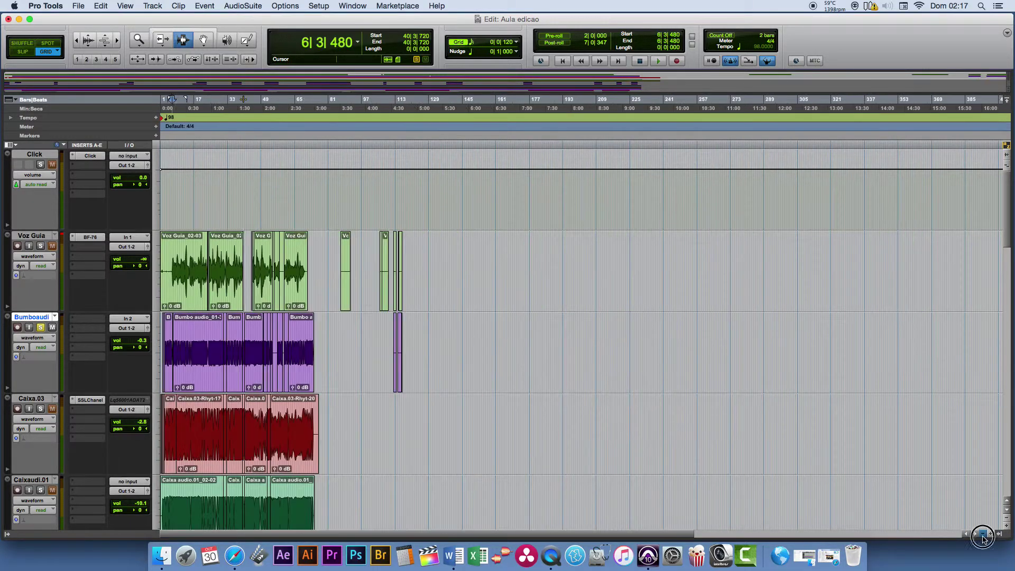
{"action": "left_click", "coordinate": [983, 534]}
{"action": "left_click", "coordinate": [138, 39]}
{"action": "left_click_drag", "start_coordinate": [167, 270], "coordinate": [196, 270]}
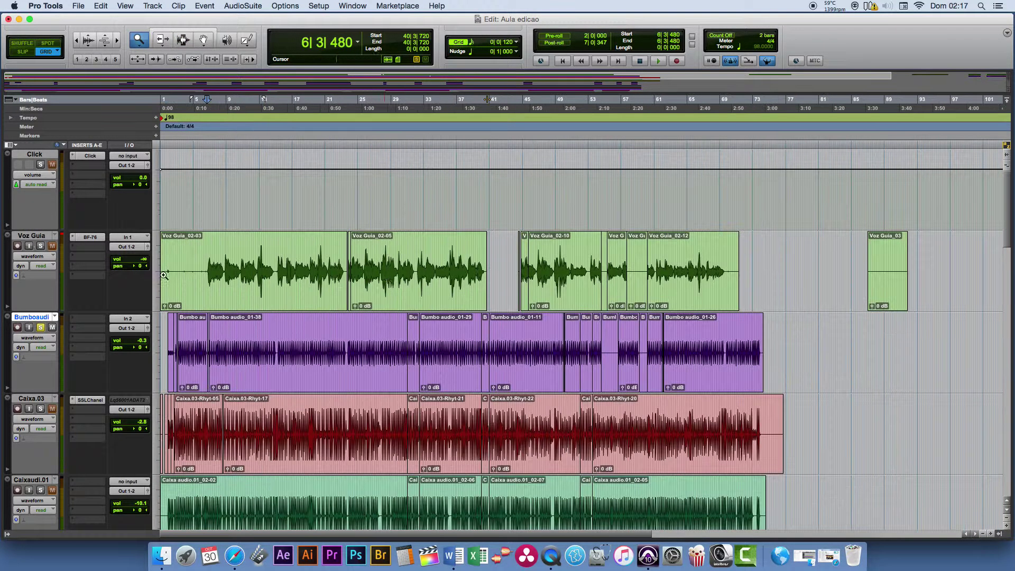
{"action": "left_click", "coordinate": [152, 62]}
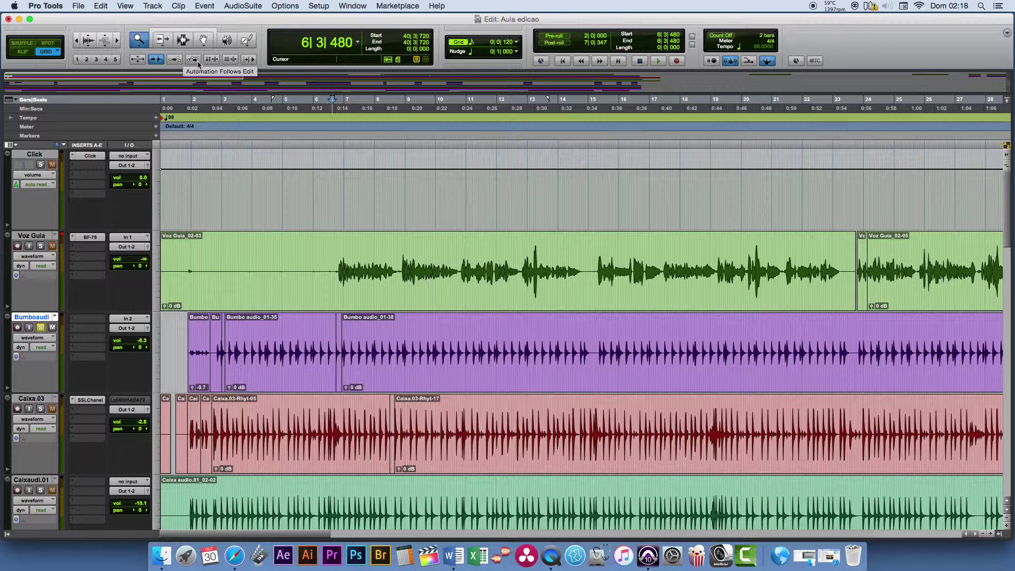
Step: Separate the second vocal clip on Voz Guia at 32|1|480, just before its last long phrase
{"action": "left_click", "coordinate": [983, 534]}
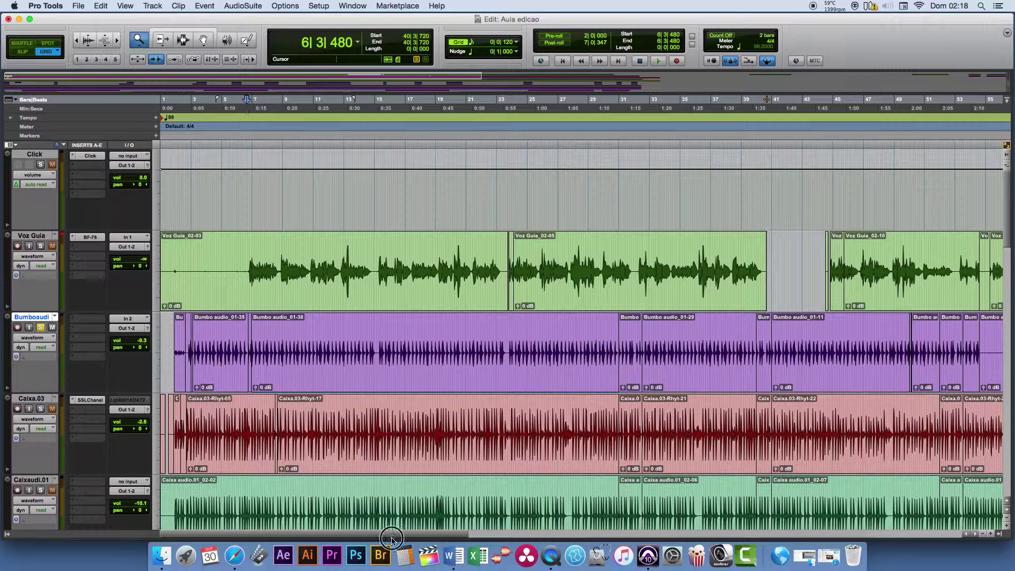
{"action": "left_click_drag", "start_coordinate": [391, 540], "coordinate": [485, 539]}
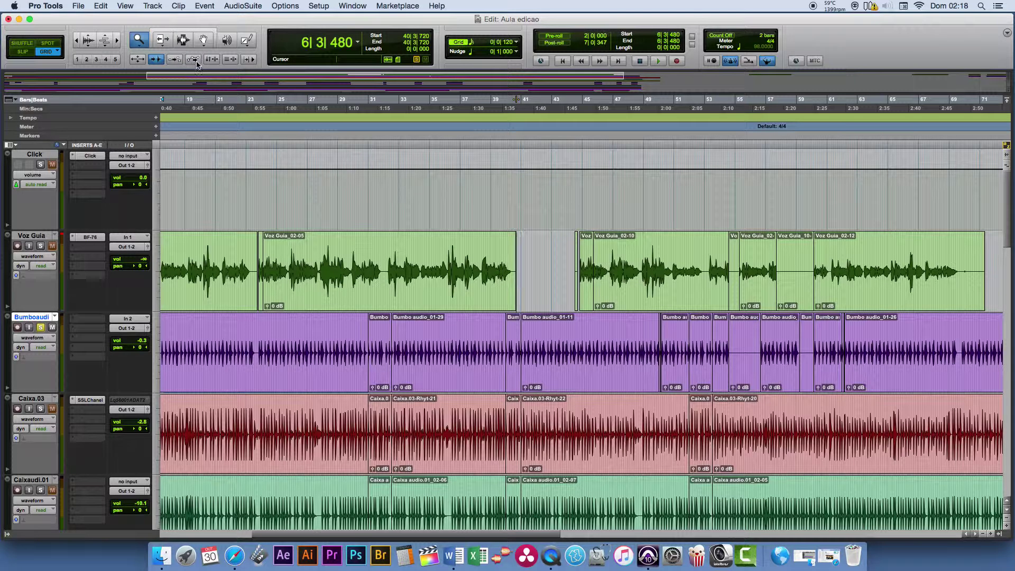
{"action": "left_click", "coordinate": [183, 40]}
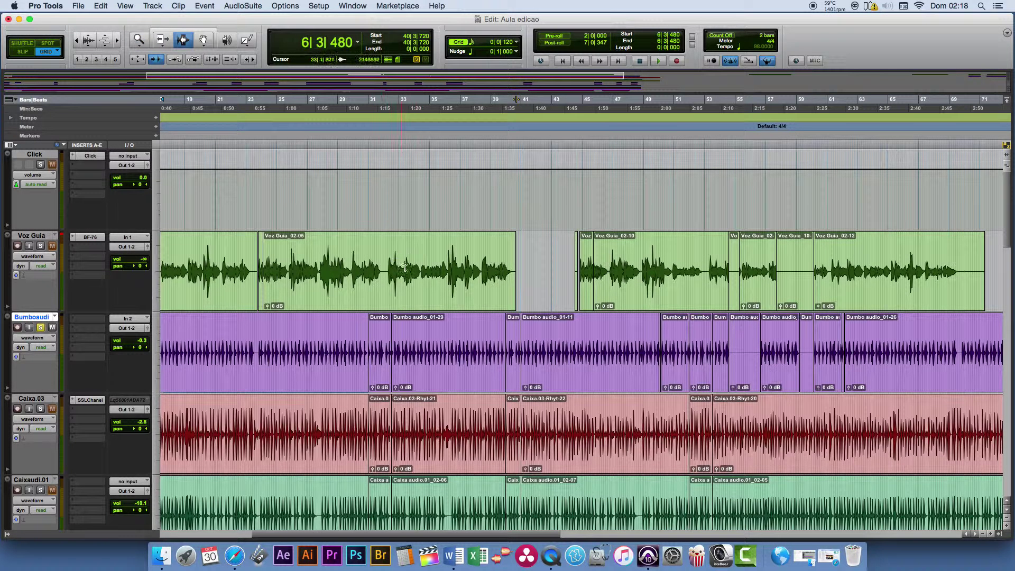
{"action": "left_click_drag", "start_coordinate": [388, 273], "coordinate": [519, 285]}
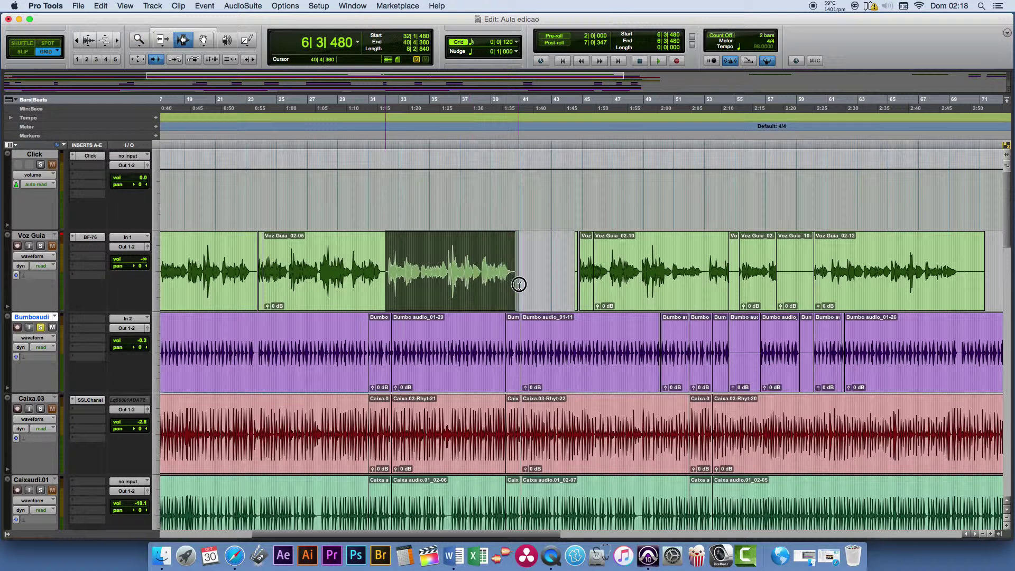
{"action": "left_click", "coordinate": [387, 272]}
{"action": "key", "text": "super+e"}
Step: Copy the separated vocal phrase and paste it on the Voz Guia track at 73|1|720
{"action": "double_click", "coordinate": [418, 273]}
{"action": "double_click", "coordinate": [423, 273]}
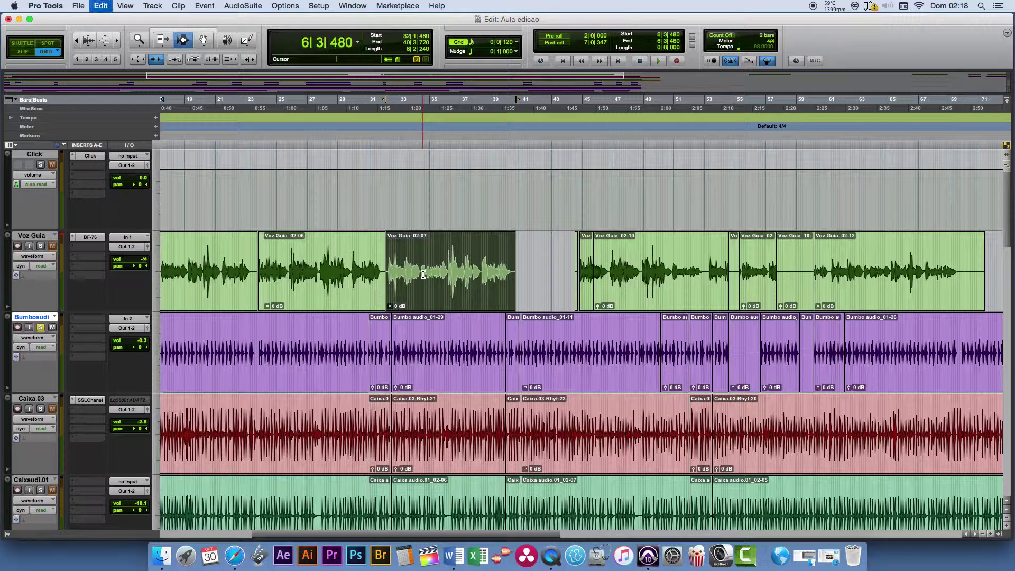
{"action": "scroll", "coordinate": [701, 349], "scroll_direction": "right", "scroll_amount": 10}
{"action": "left_click", "coordinate": [789, 268]}
{"action": "key", "text": "super+v"}
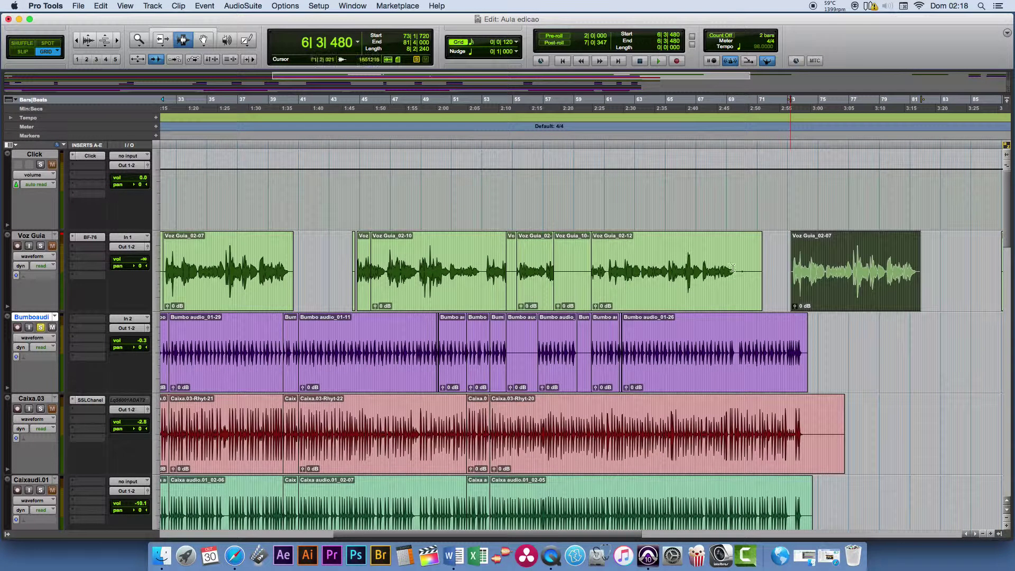
Step: Solo the Voz Guia track instead of Bumboaudi and place the edit cursor inside the original separated phrase at 33|4|120
{"action": "left_click", "coordinate": [235, 248]}
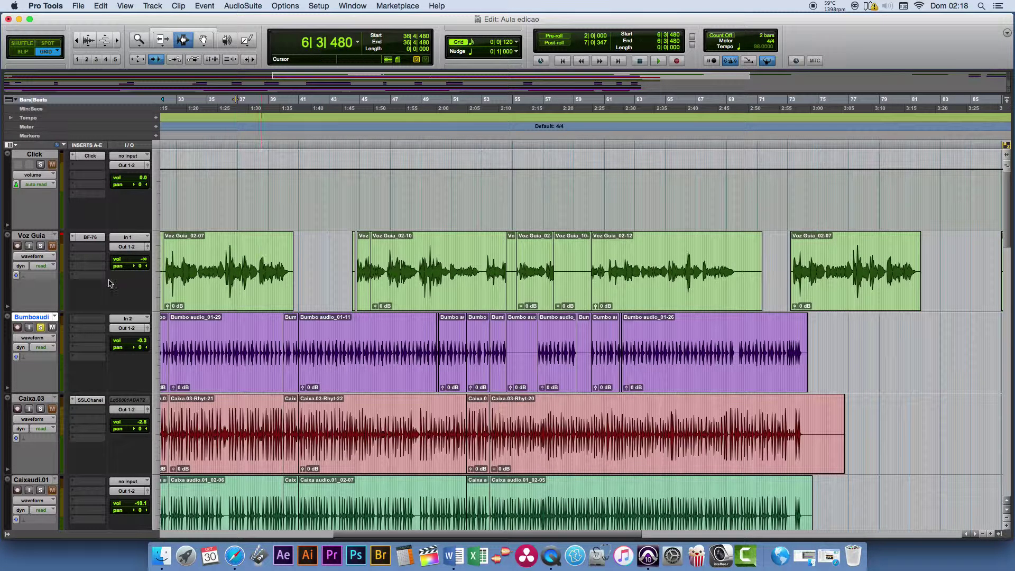
{"action": "left_click", "coordinate": [40, 328]}
{"action": "left_click", "coordinate": [40, 246]}
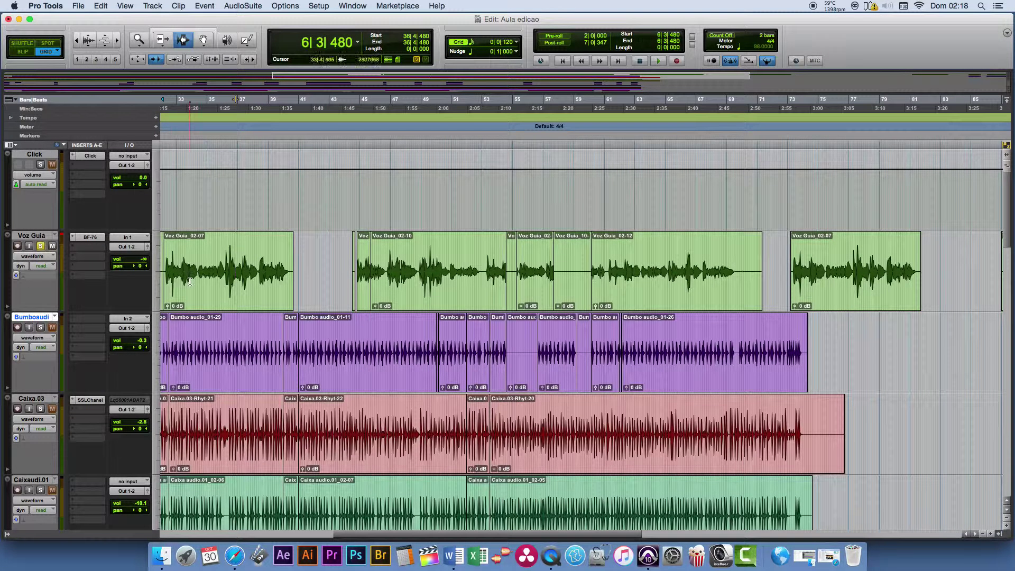
{"action": "left_click_drag", "start_coordinate": [379, 536], "coordinate": [327, 536]}
{"action": "left_click", "coordinate": [332, 273]}
{"action": "left_click", "coordinate": [342, 272]}
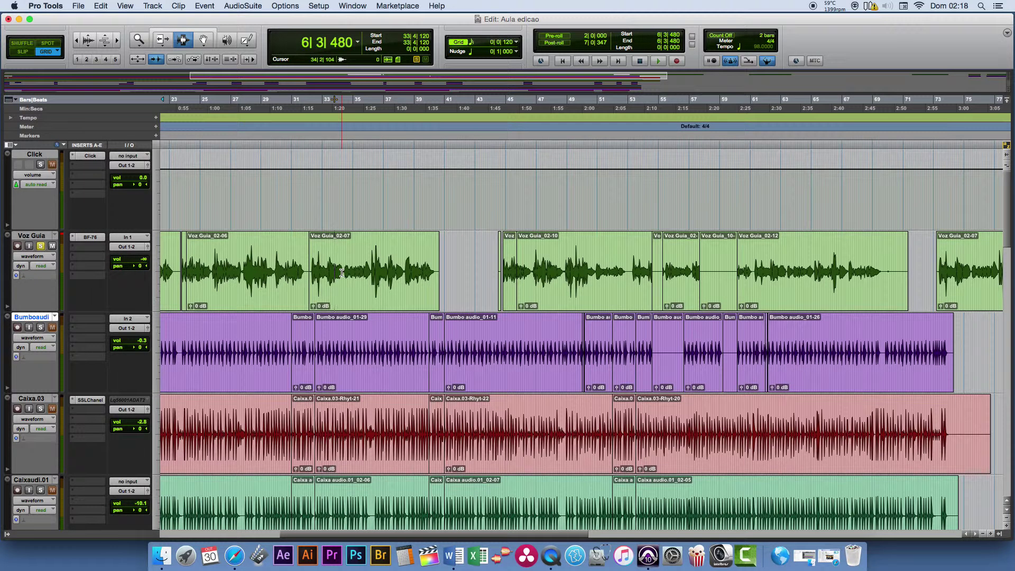
Step: Check the Voz Guia volume automation, return to the waveform view and raise the track volume to -3.8 dB
{"action": "key", "text": "ctrl+minus"}
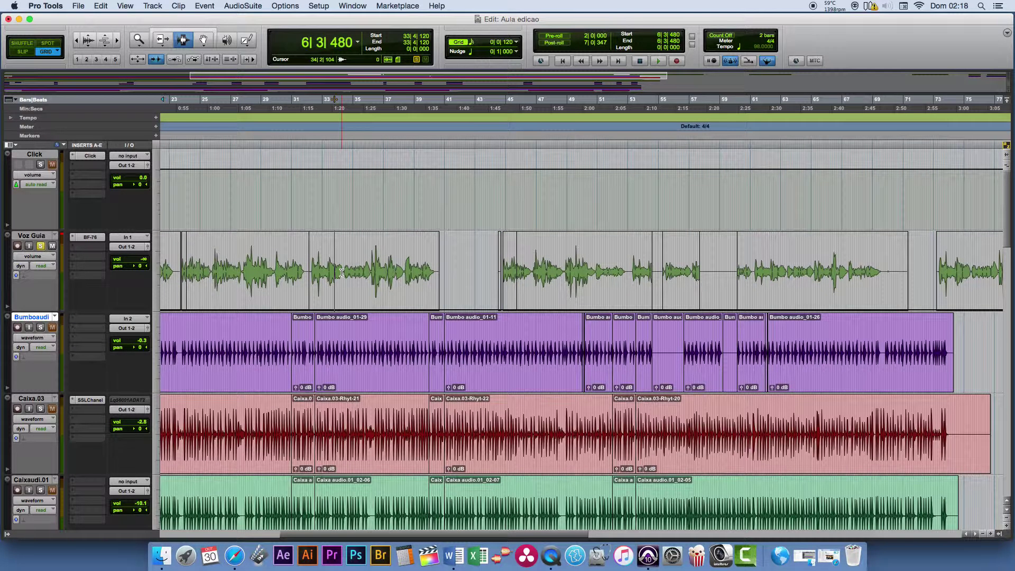
{"action": "key", "text": "ctrl+minus"}
{"action": "left_click_drag", "start_coordinate": [141, 261], "coordinate": [142, 229]}
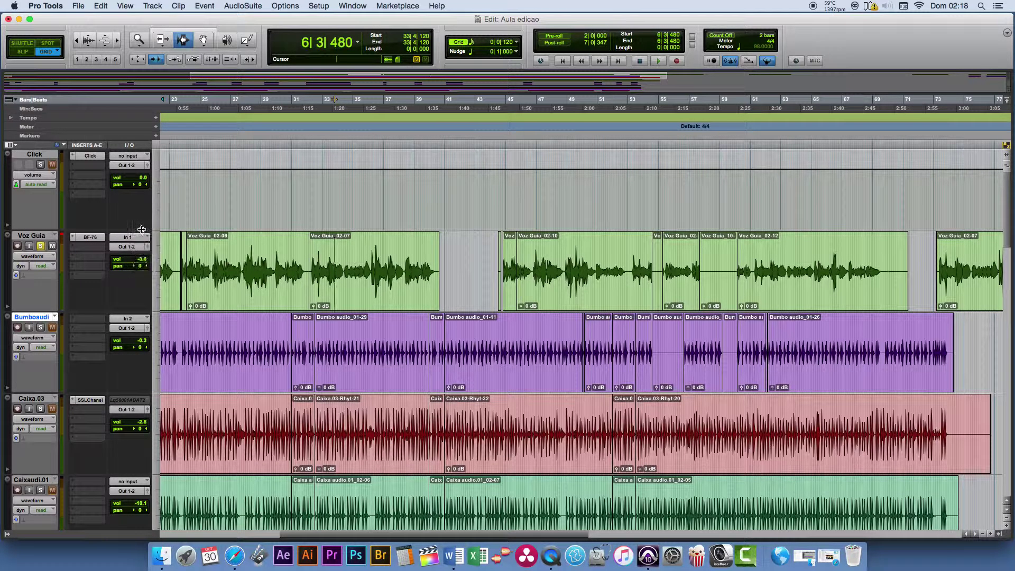
Step: Show the Voz Guia volume automation and draw a short freehand volume rise at the start of the separated phrase, near 32|2
{"action": "key", "text": "ctrl+minus"}
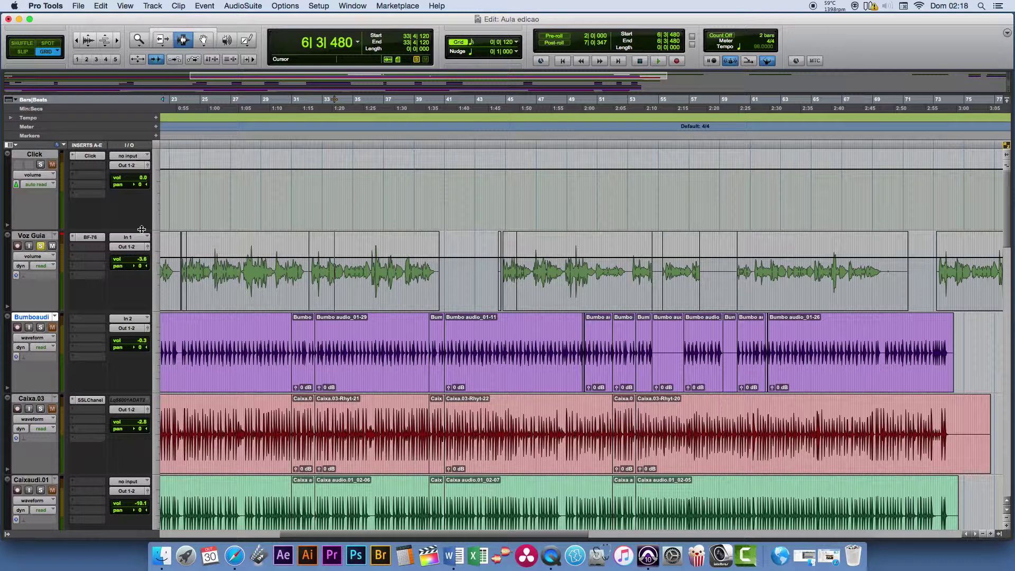
{"action": "left_click", "coordinate": [309, 280]}
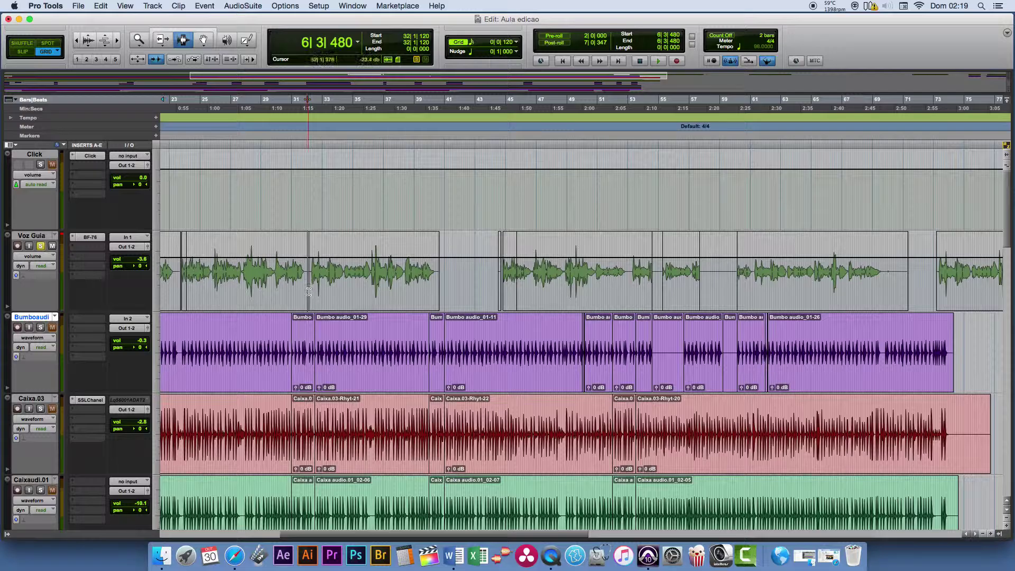
{"action": "left_click", "coordinate": [203, 40]}
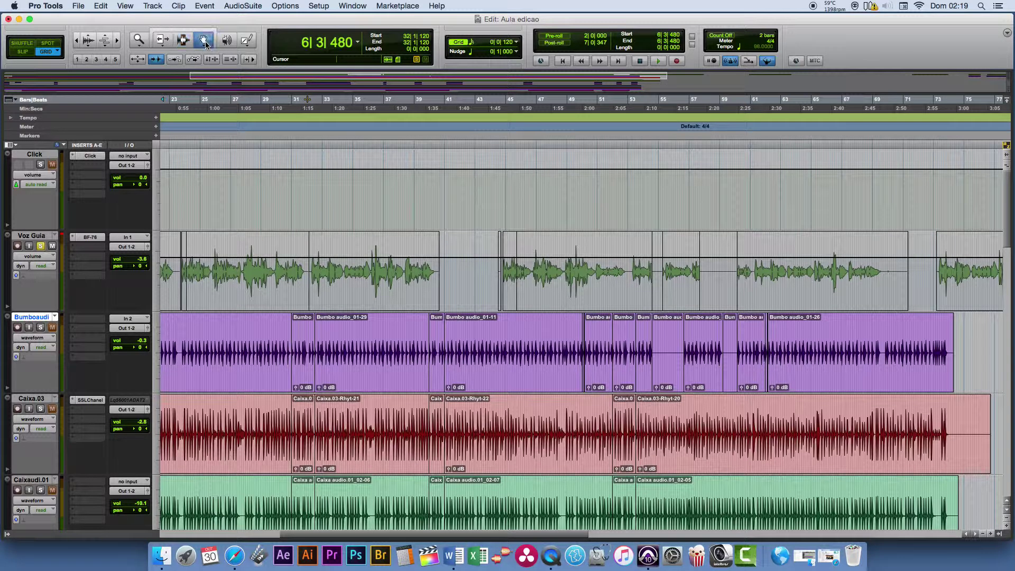
{"action": "left_click", "coordinate": [247, 40]}
{"action": "left_click", "coordinate": [272, 139]}
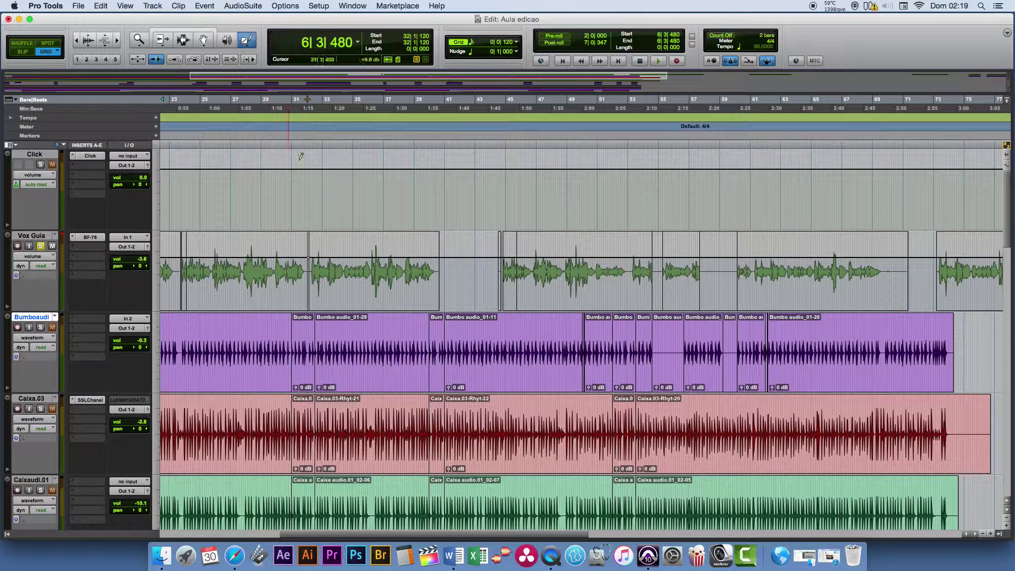
{"action": "key", "text": "super+z"}
{"action": "left_click", "coordinate": [244, 42]}
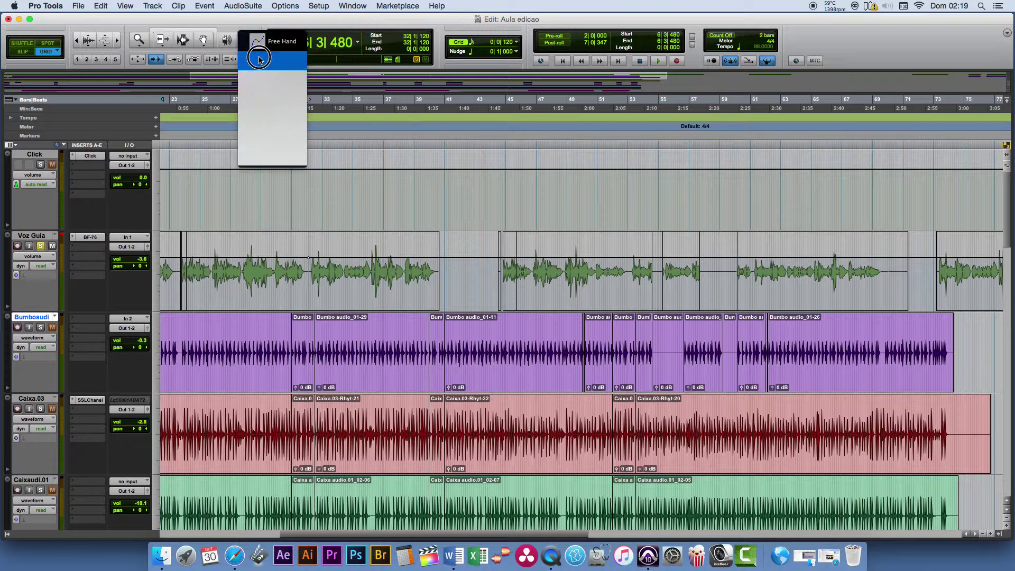
{"action": "left_click", "coordinate": [261, 38]}
{"action": "left_click", "coordinate": [248, 41]}
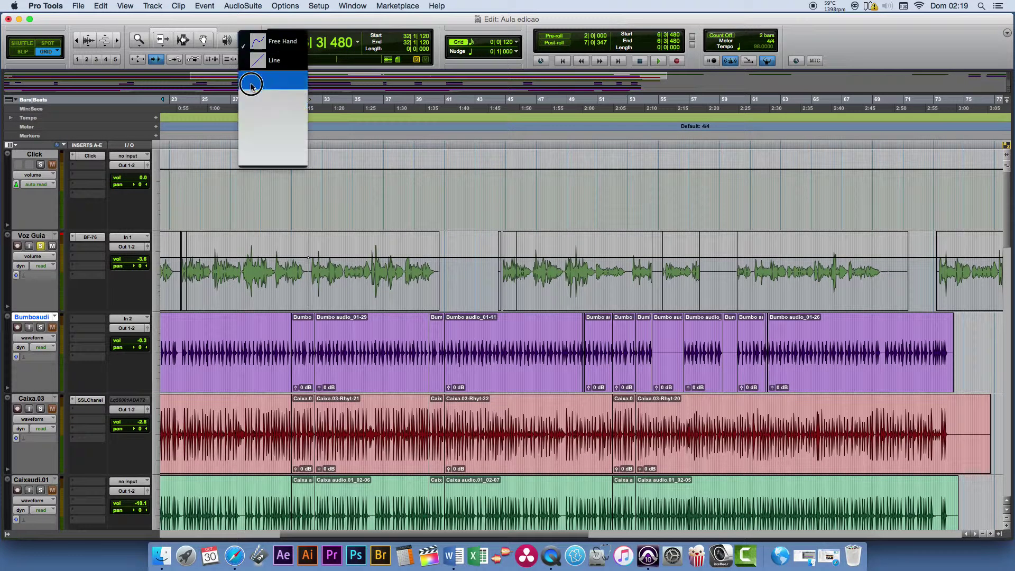
{"action": "left_click", "coordinate": [324, 240]}
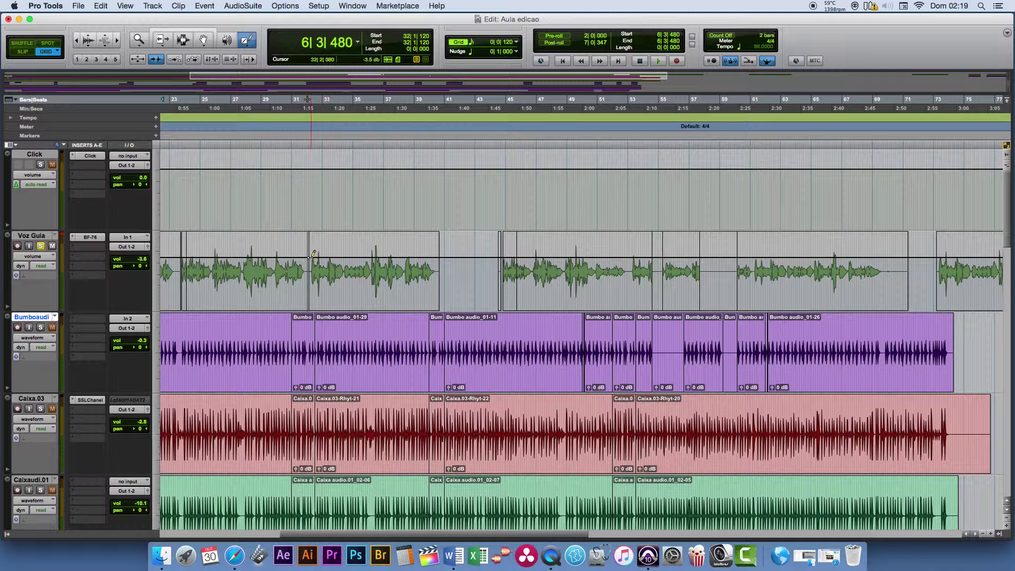
{"action": "mouse_move", "coordinate": [311, 253]}
{"action": "left_mouse_down"}
{"action": "mouse_move", "coordinate": [321, 237]}
{"action": "mouse_move", "coordinate": [311, 239]}
{"action": "left_mouse_up"}
Step: Add volume breakpoints across the separated Voz Guia phrase, keeping the level raised through it and dropping at its end
{"action": "left_click", "coordinate": [204, 41]}
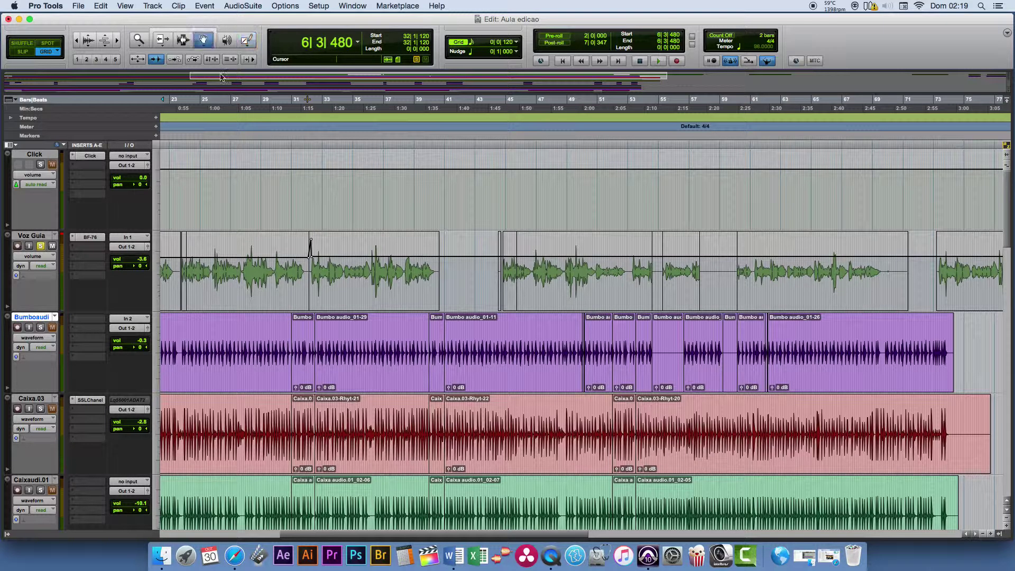
{"action": "left_click_drag", "start_coordinate": [314, 257], "coordinate": [312, 239]}
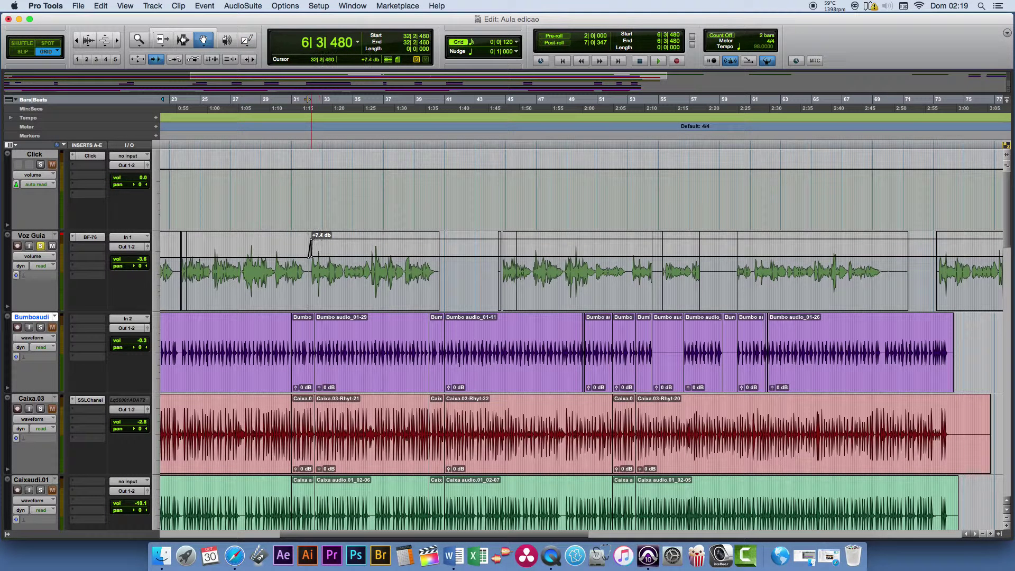
{"action": "left_click", "coordinate": [417, 239]}
{"action": "left_click_drag", "start_coordinate": [438, 239], "coordinate": [438, 267]}
{"action": "left_click_drag", "start_coordinate": [316, 241], "coordinate": [313, 246]}
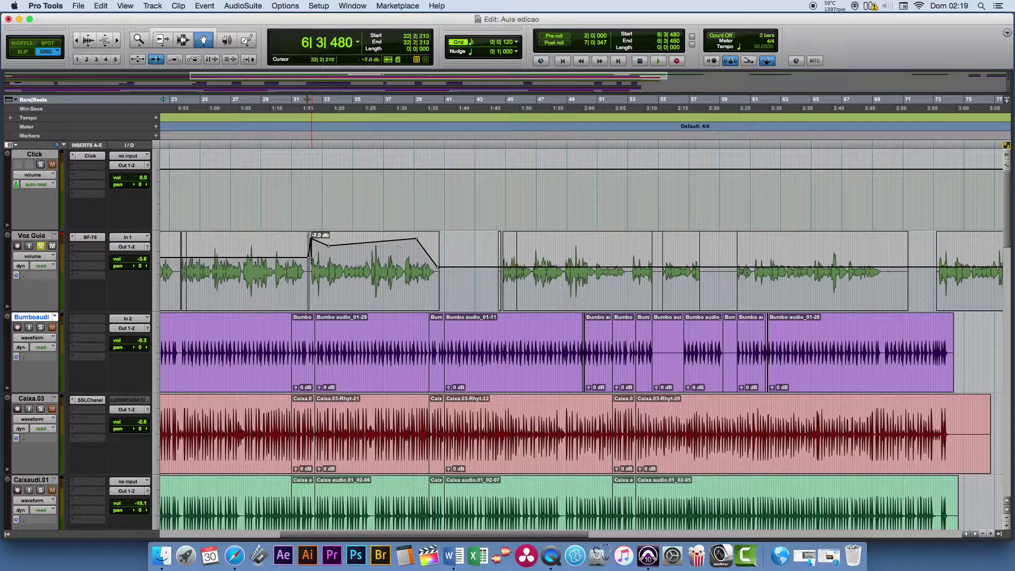
Step: Play the Voz Guia track from 26|1|840 into the phrase with the raised volume automation
{"action": "key", "text": "F6"}
{"action": "left_click", "coordinate": [266, 269]}
{"action": "scroll", "coordinate": [266, 268], "scroll_direction": "left", "scroll_amount": 5}
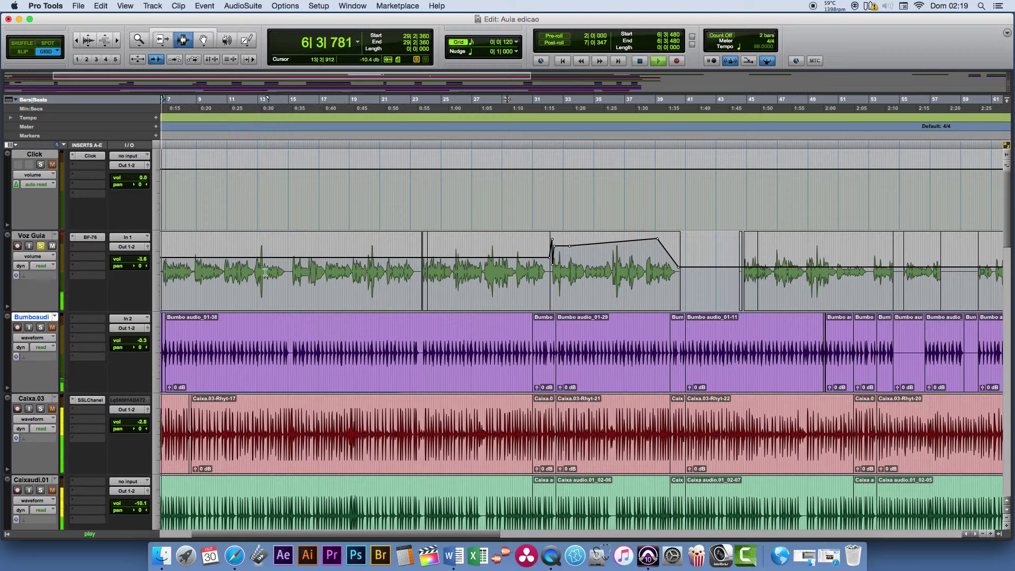
{"action": "left_click", "coordinate": [459, 271]}
{"action": "key", "text": "space"}
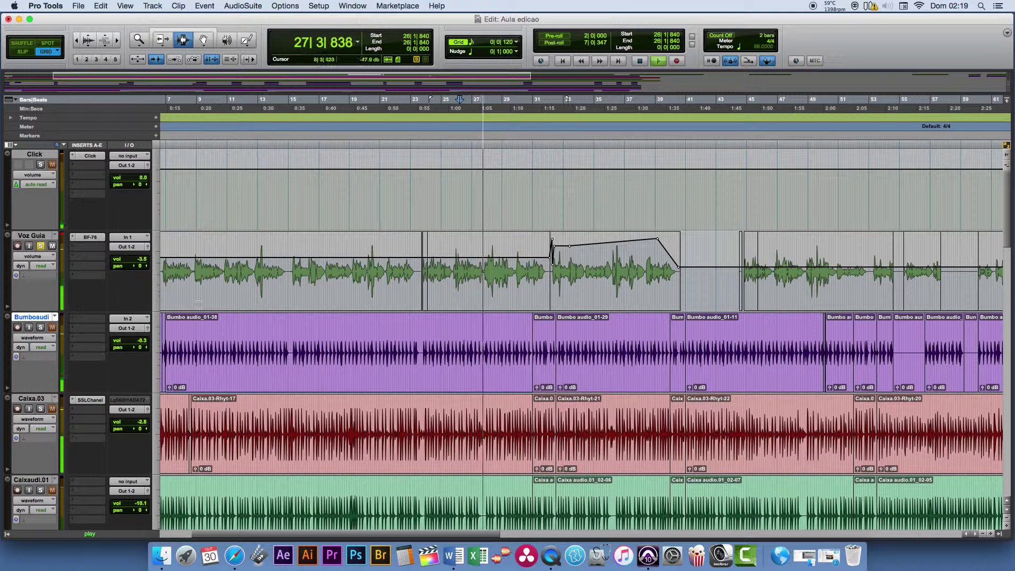
{"action": "left_click_drag", "start_coordinate": [484, 535], "coordinate": [568, 533]}
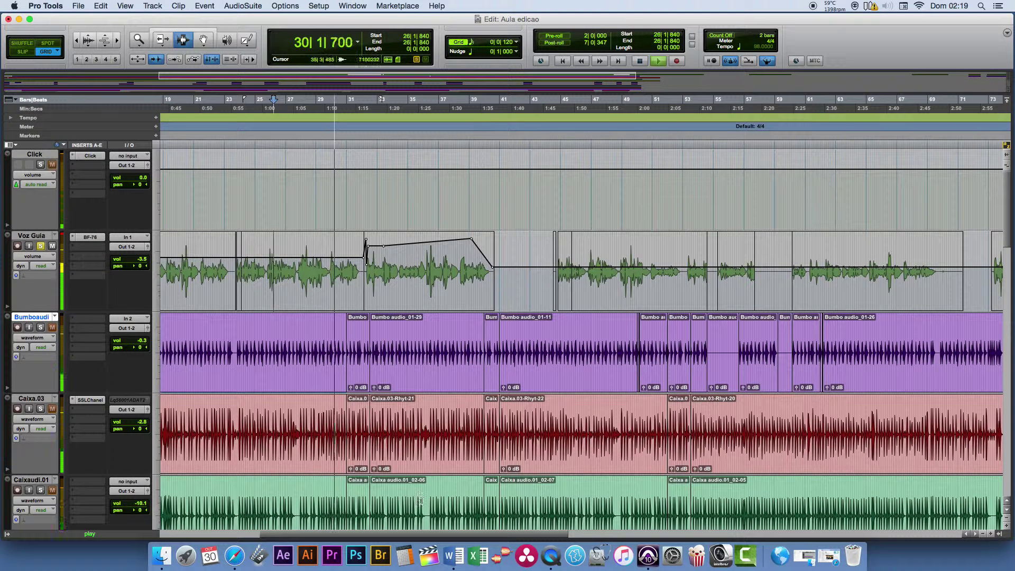
{"action": "left_click_drag", "start_coordinate": [441, 535], "coordinate": [466, 533]}
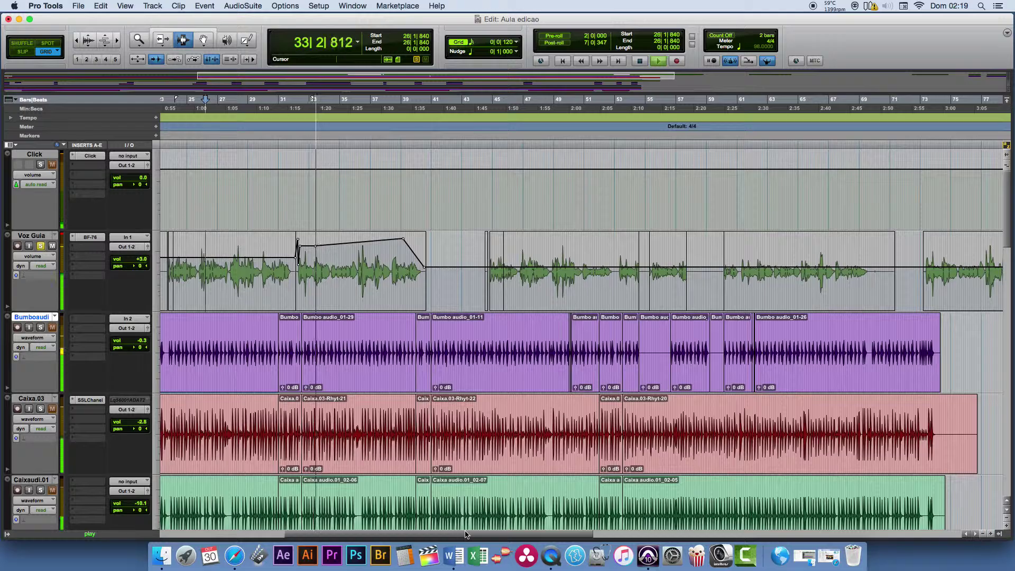
{"action": "key", "text": "space"}
Step: Pull the volume breakpoints near the start of the phrase well down and play the result from 32|1|120
{"action": "left_click", "coordinate": [204, 39]}
{"action": "left_click_drag", "start_coordinate": [315, 247], "coordinate": [325, 284]}
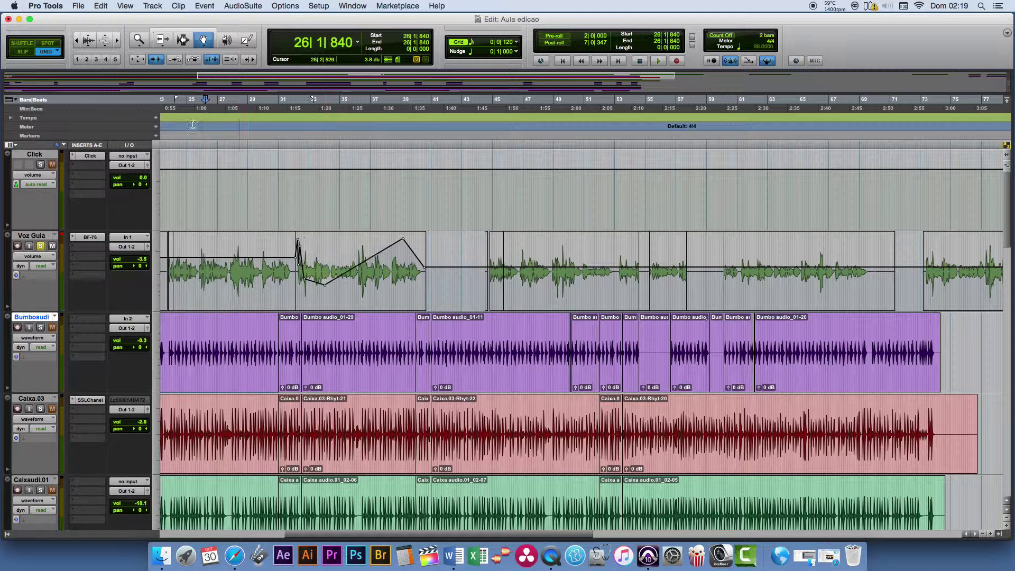
{"action": "left_click", "coordinate": [184, 39]}
{"action": "left_click", "coordinate": [296, 285]}
{"action": "key", "text": "space"}
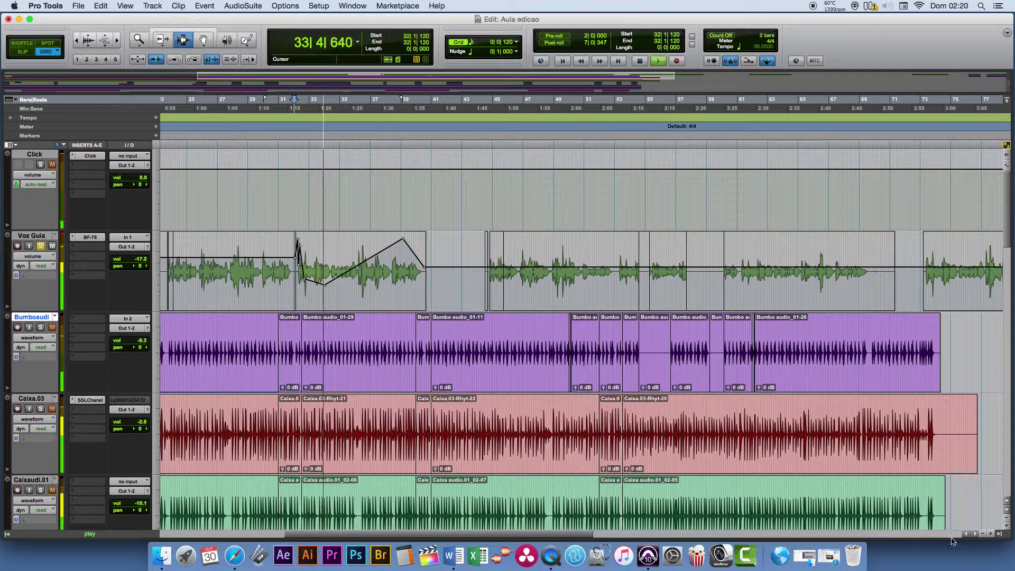
{"action": "key", "text": "space"}
Step: Compare the volume automation of the original phrase at bar 32 with that of its copy at bar 73
{"action": "key", "text": "super+bracketleft"}
{"action": "left_click_drag", "start_coordinate": [417, 533], "coordinate": [489, 540]}
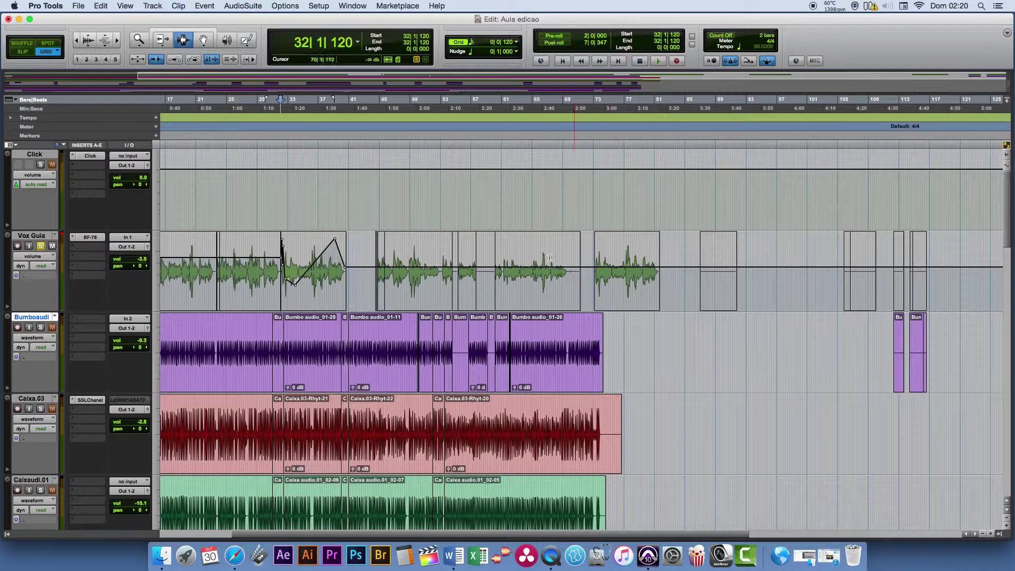
{"action": "left_click", "coordinate": [596, 275]}
{"action": "left_click_drag", "start_coordinate": [239, 267], "coordinate": [358, 267]}
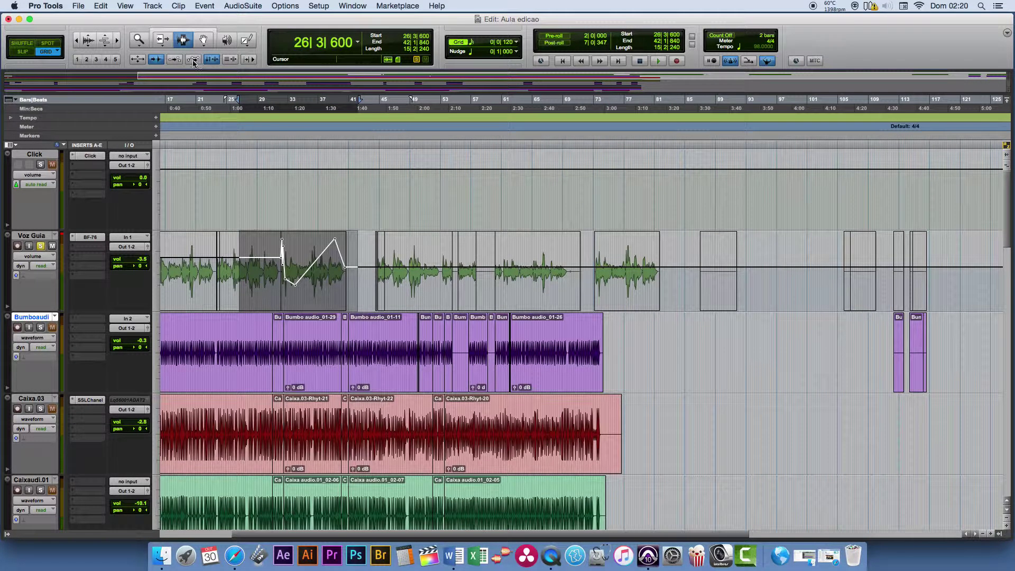
{"action": "left_click", "coordinate": [397, 212]}
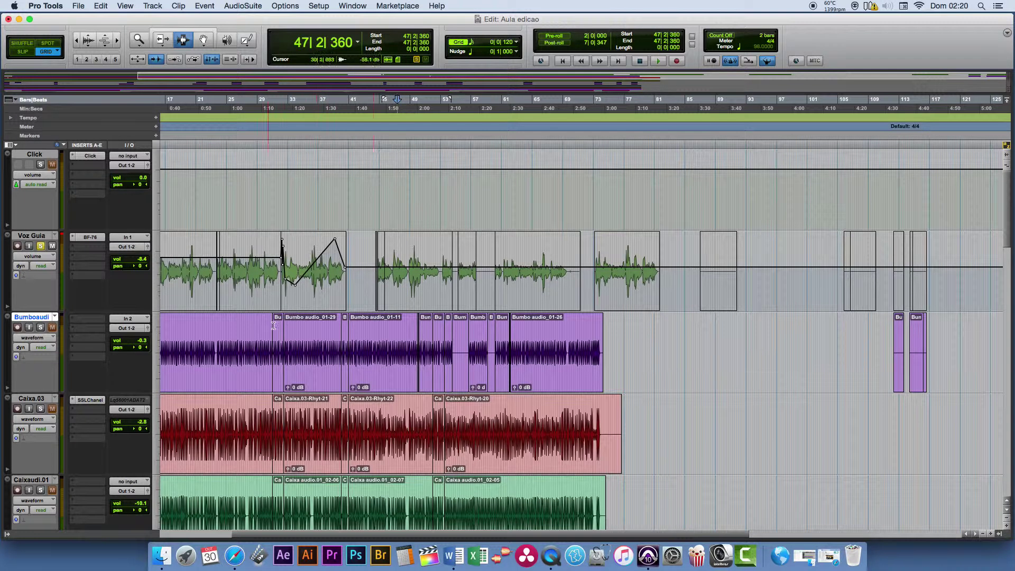
{"action": "scroll", "coordinate": [254, 291], "scroll_direction": "left", "scroll_amount": 5}
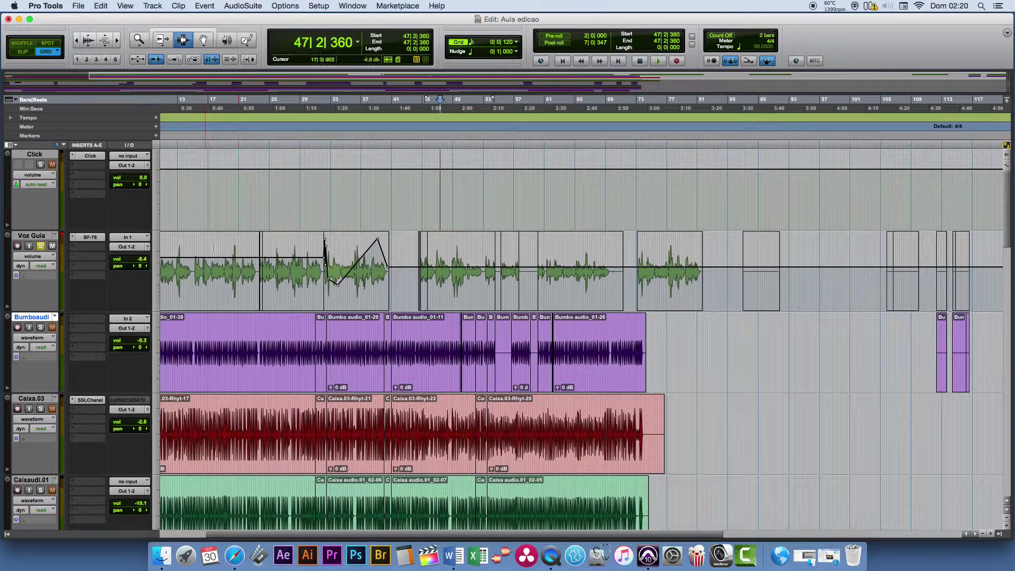
Step: Turn on Automation Follows Edit and return the Voz Guia track to the waveform view
{"action": "left_click", "coordinate": [198, 61]}
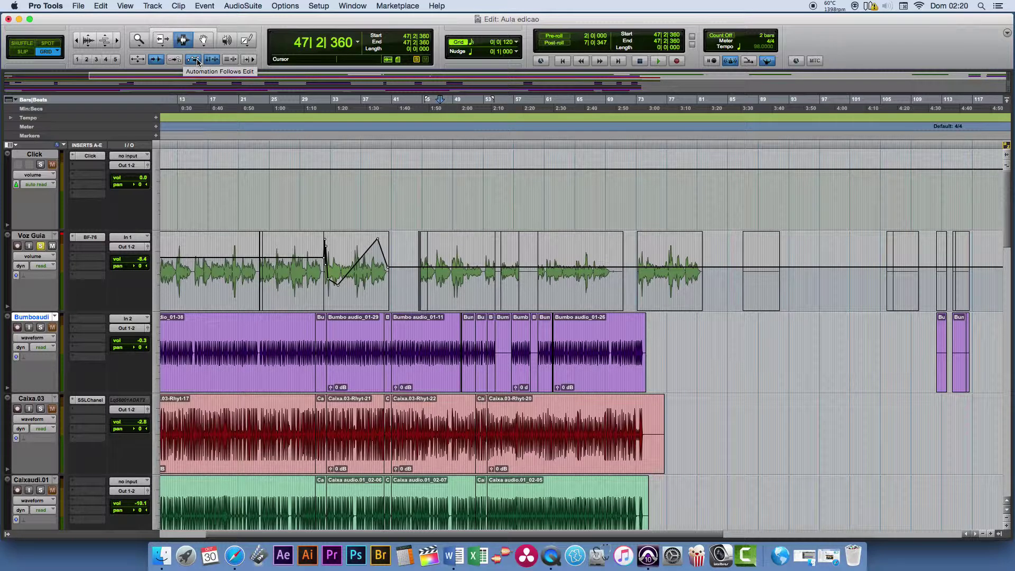
{"action": "left_click", "coordinate": [33, 256]}
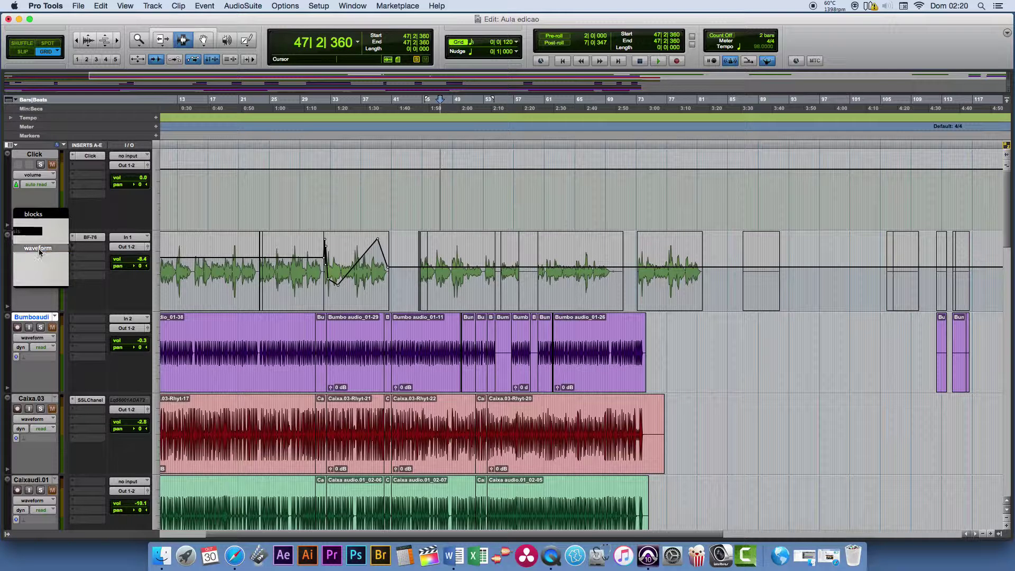
{"action": "left_click", "coordinate": [39, 248]}
Step: Separate the Voz Guia clip at 15|1|120, select the section after the cut and show its volume automation
{"action": "left_click", "coordinate": [194, 276]}
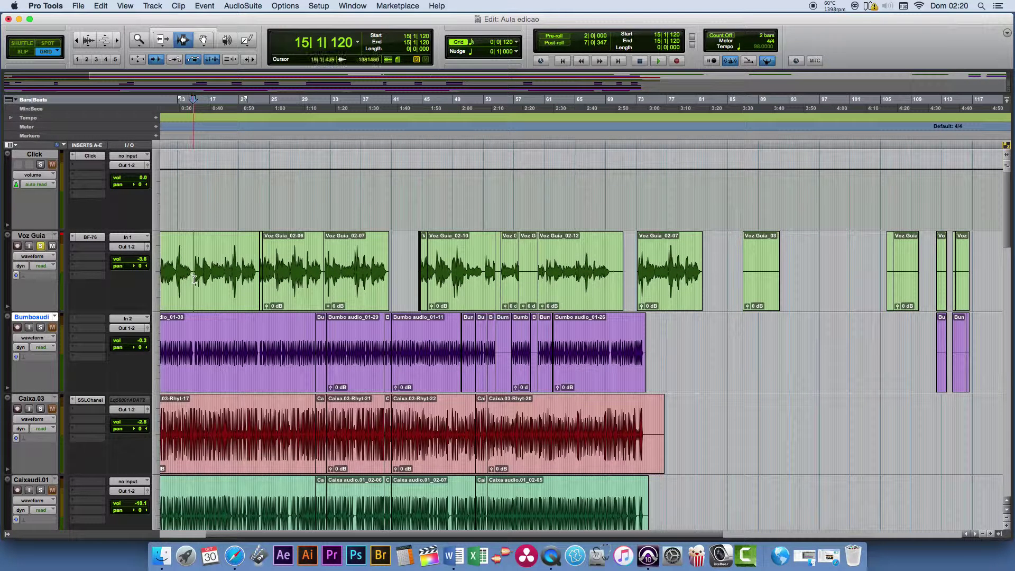
{"action": "key", "text": "super+e"}
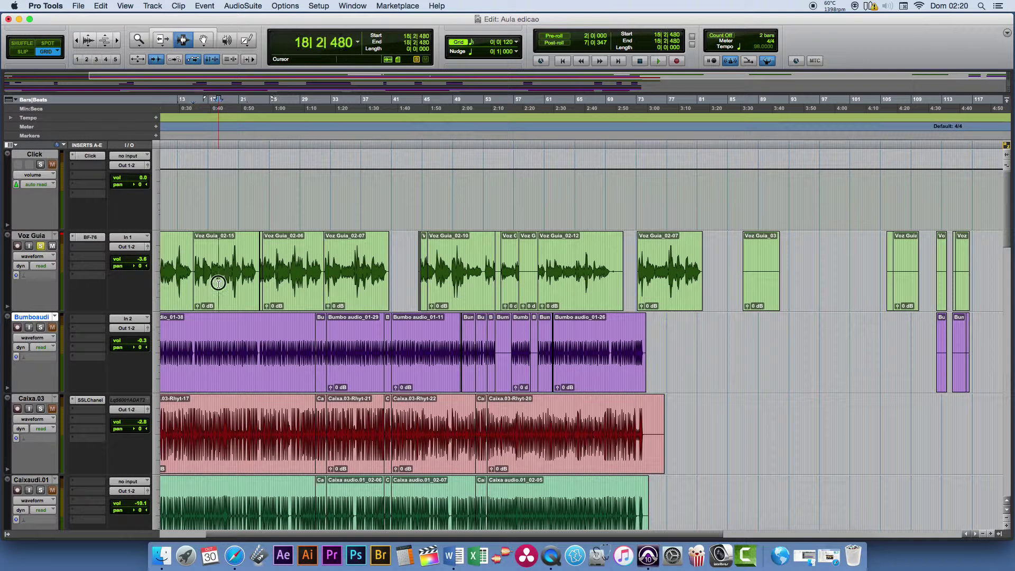
{"action": "double_click", "coordinate": [219, 284]}
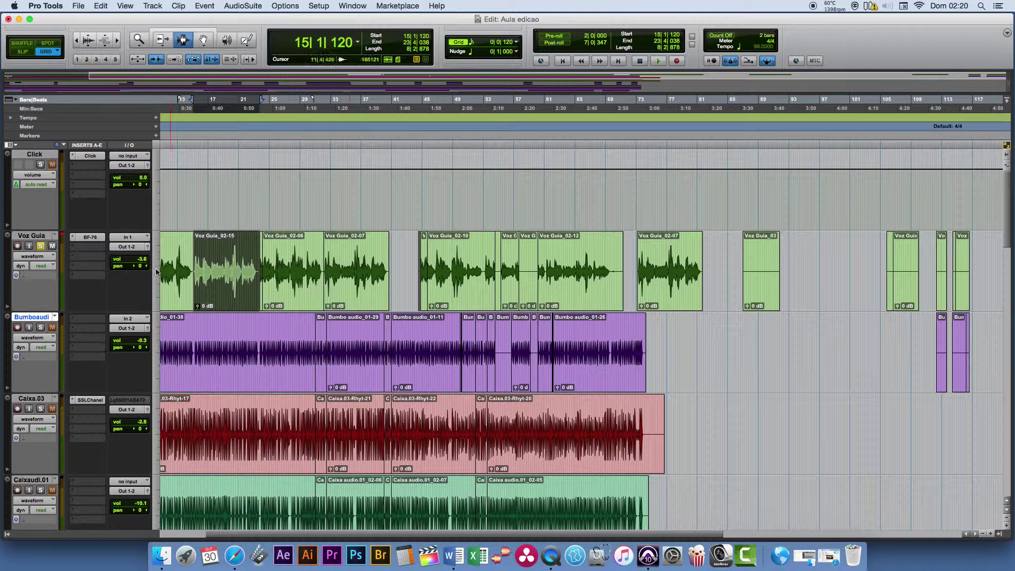
{"action": "key", "text": "ctrl+minus"}
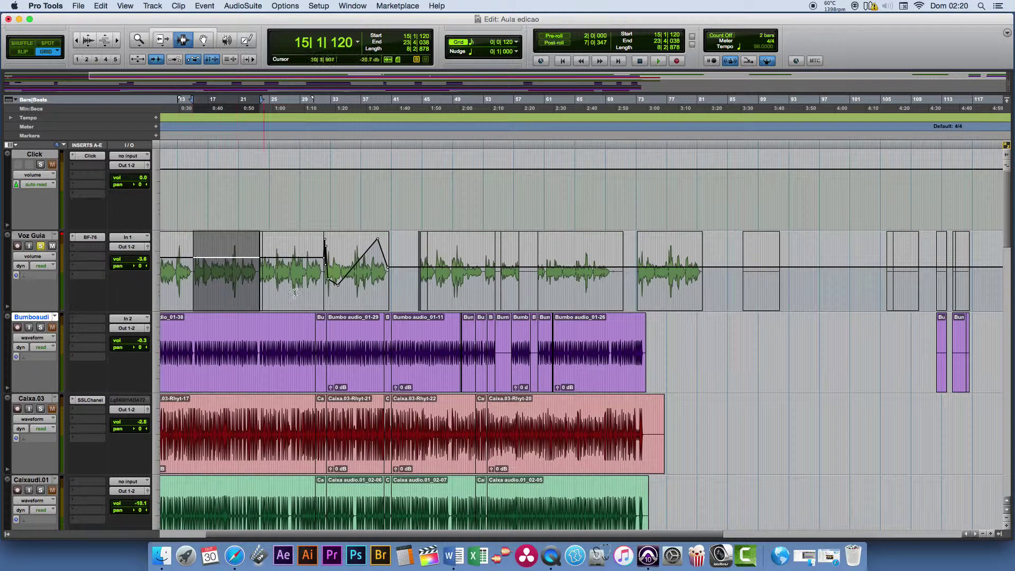
Step: Copy the automated phrase at 32|1|480, paste it on Voz Guia at 95|2|480 and show the track's volume automation
{"action": "double_click", "coordinate": [339, 282]}
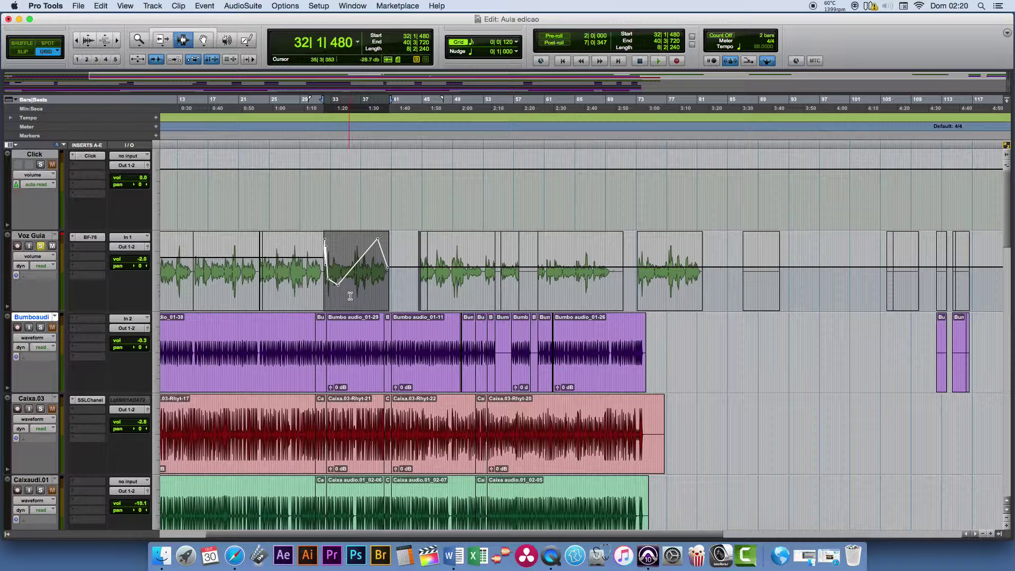
{"action": "key", "text": "ctrl+minus"}
{"action": "double_click", "coordinate": [350, 279]}
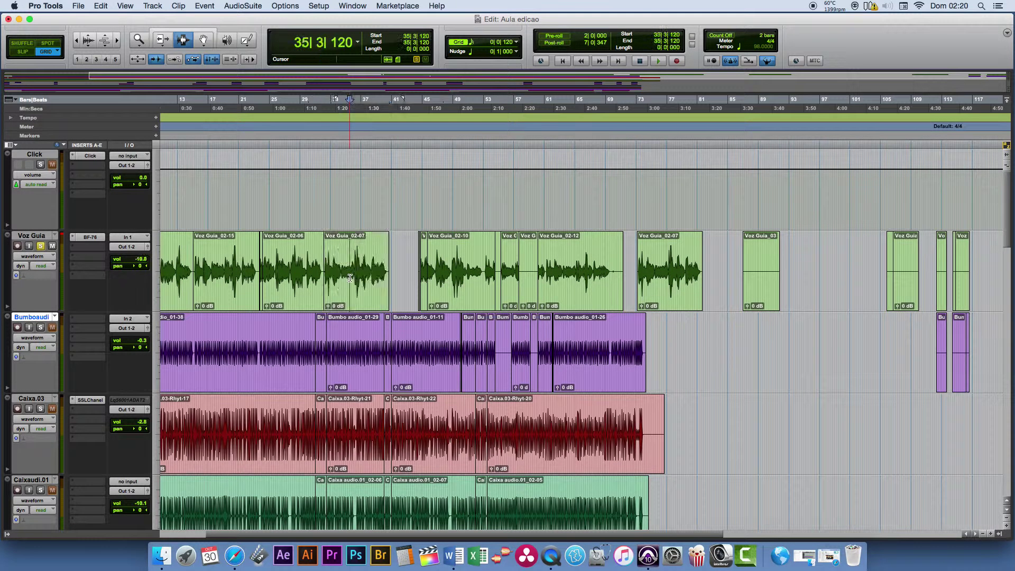
{"action": "left_click", "coordinate": [807, 273]}
{"action": "key", "text": "super+v"}
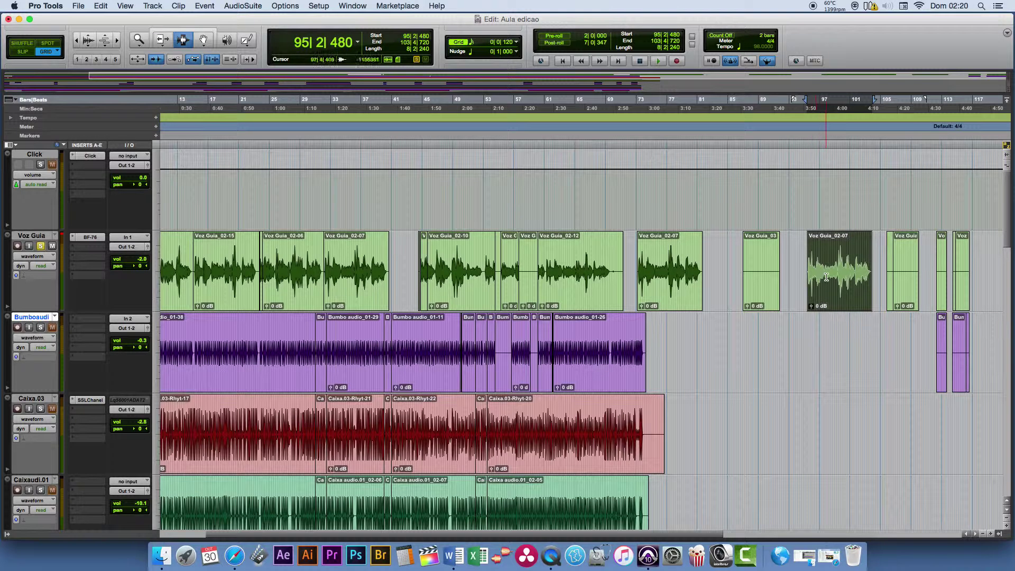
{"action": "left_click", "coordinate": [824, 285]}
{"action": "key", "text": "ctrl+minus"}
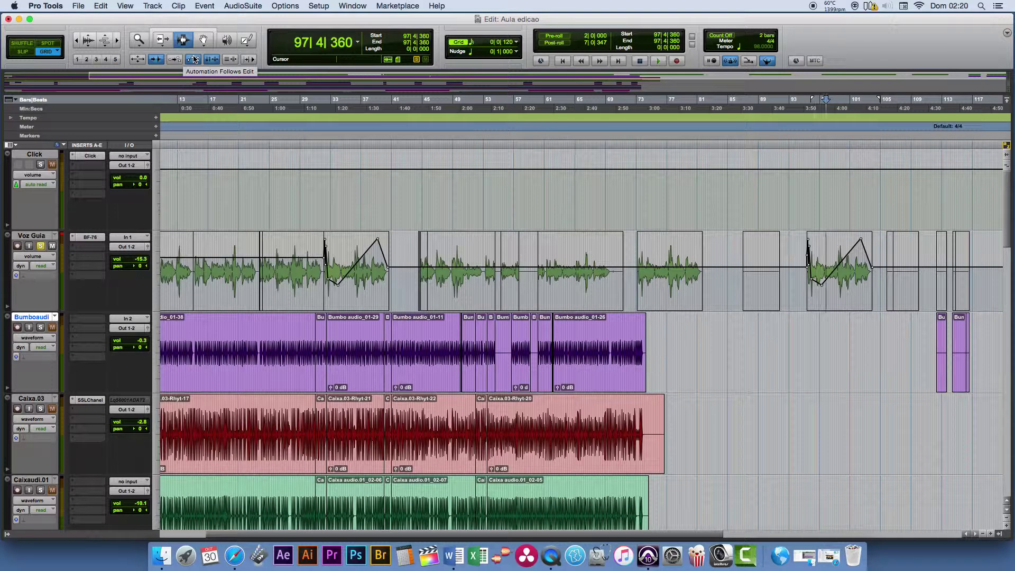
{"action": "right_click", "coordinate": [551, 556]}
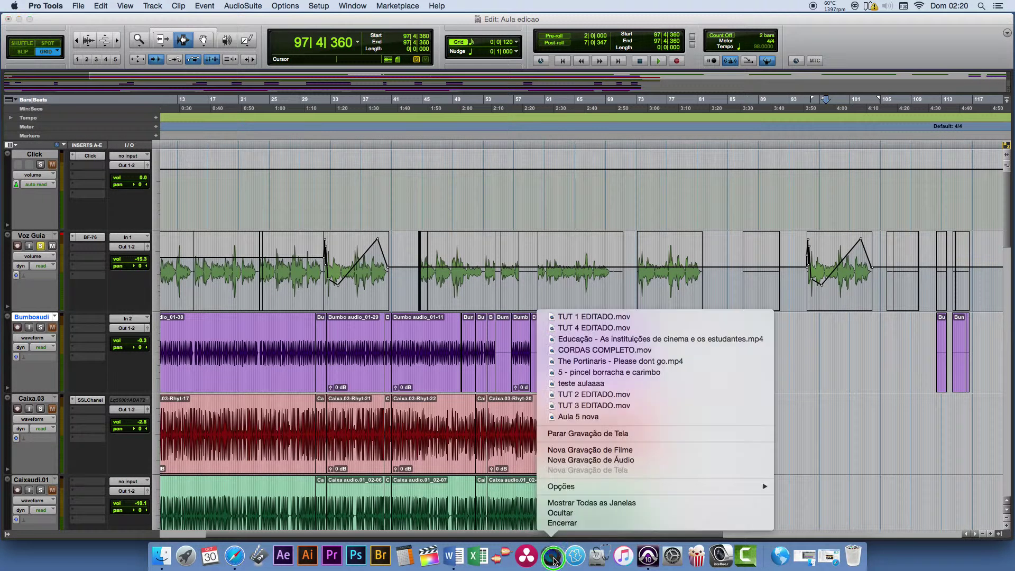
{"action": "left_click", "coordinate": [511, 539]}
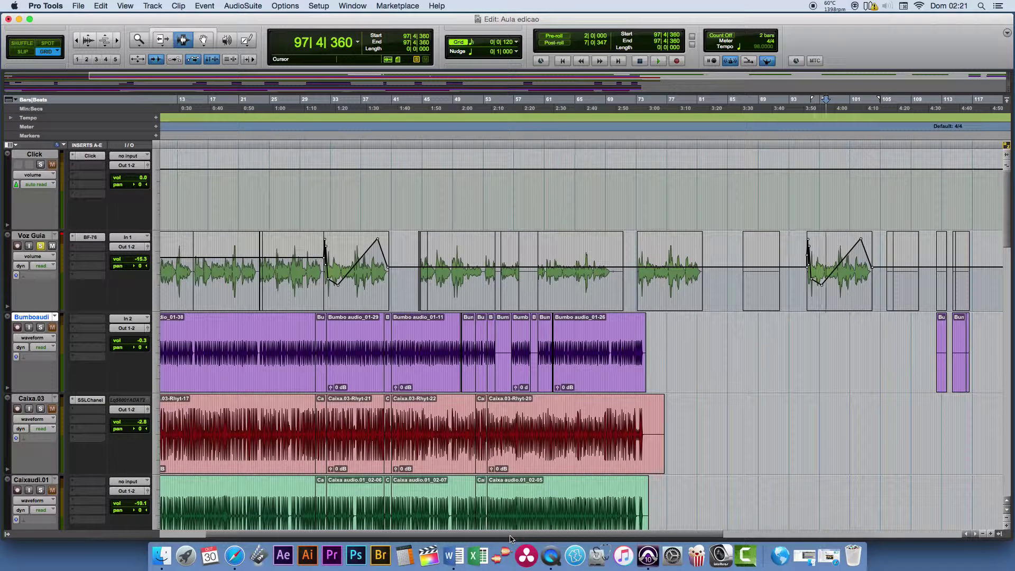
Step: Place the edit cursor on the Voz Guia track at 84|2|120, in the gap after the bar 73 copy
{"action": "left_click_drag", "start_coordinate": [511, 539], "coordinate": [560, 537]}
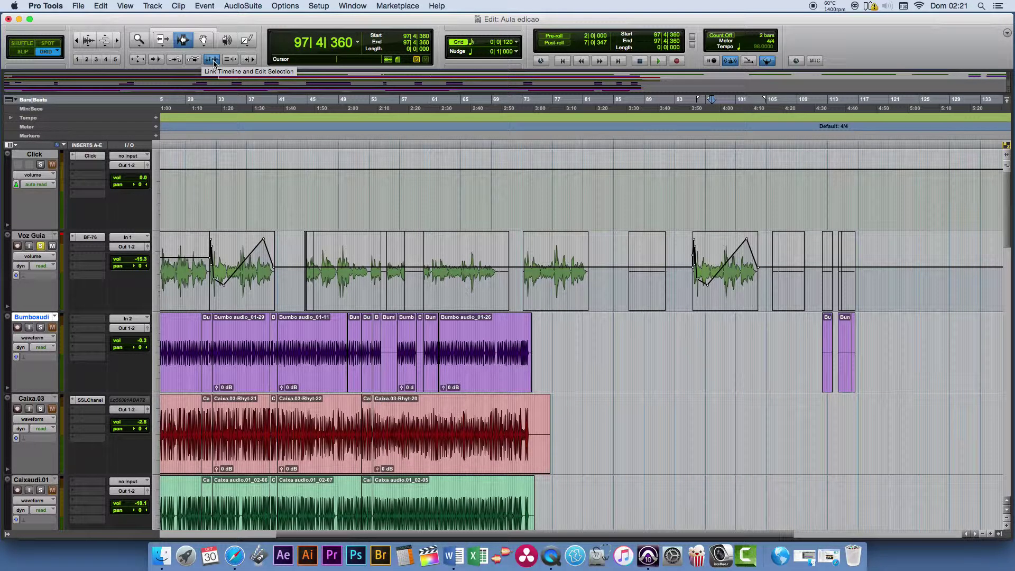
{"action": "left_click", "coordinate": [629, 190]}
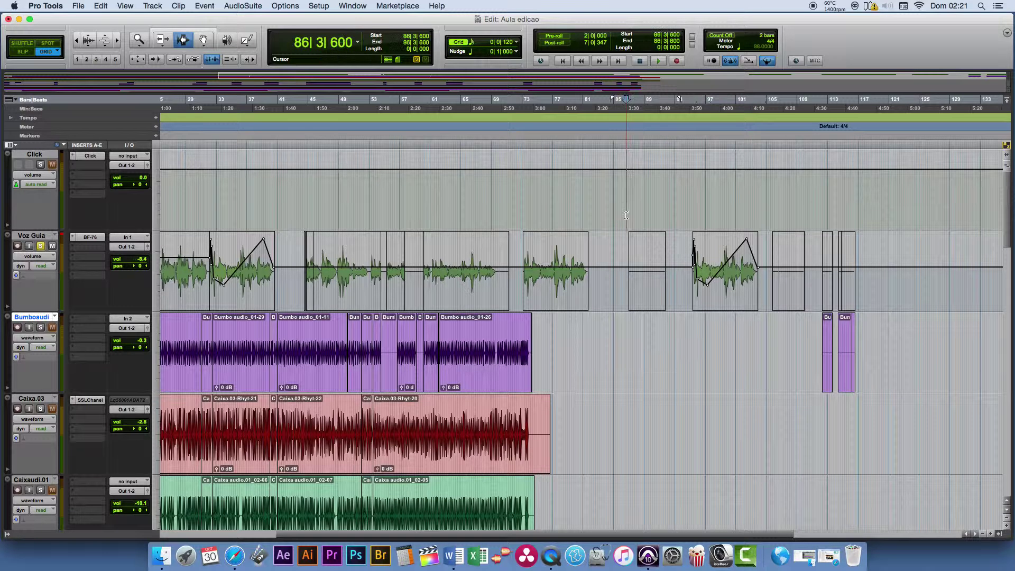
{"action": "left_click", "coordinate": [599, 253]}
{"action": "left_click", "coordinate": [608, 253]}
{"action": "left_click_drag", "start_coordinate": [612, 535], "coordinate": [708, 535]}
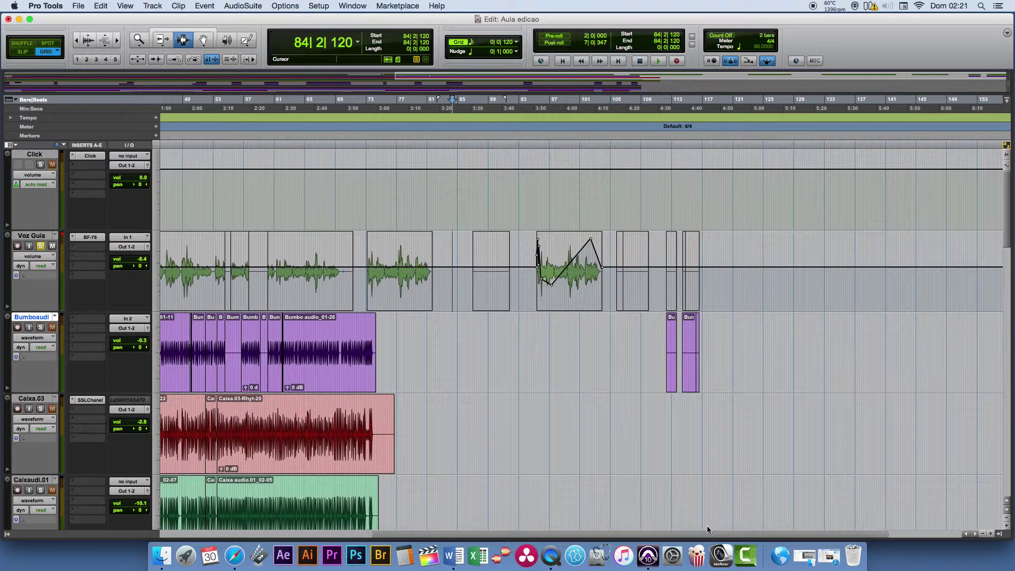
Step: Place the edit cursor at 83|1|720 on the Voz Guia track, then reposition it in the timeline ruler at 47|1|840
{"action": "left_click", "coordinate": [455, 260]}
{"action": "left_click", "coordinate": [465, 265]}
{"action": "left_click", "coordinate": [445, 265]}
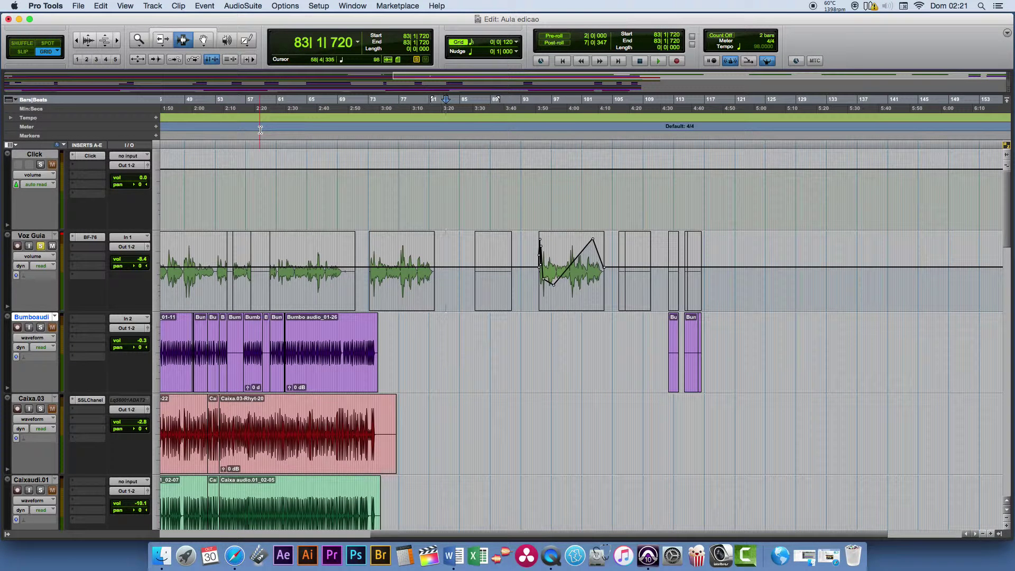
{"action": "left_click_drag", "start_coordinate": [162, 109], "coordinate": [182, 108]}
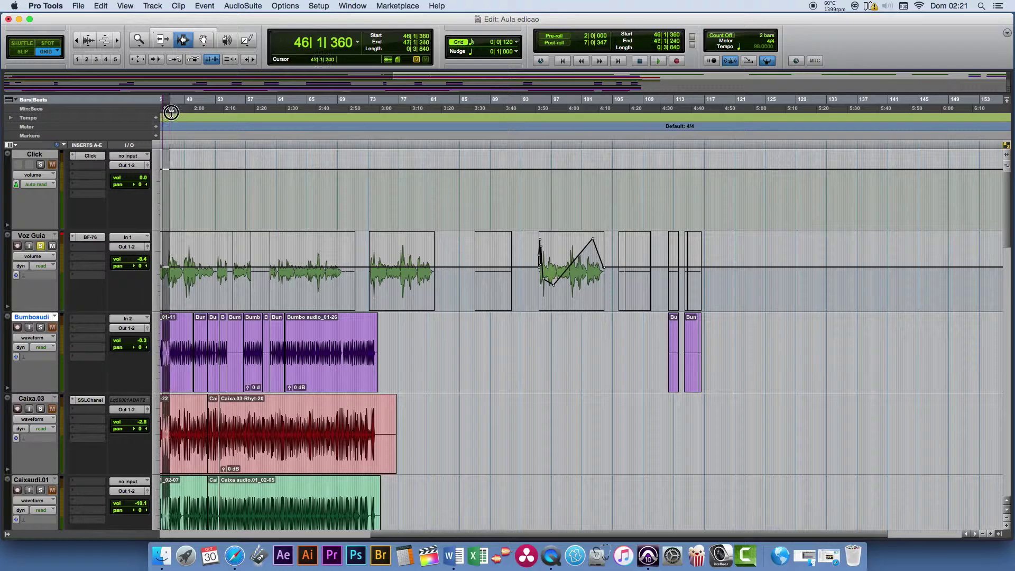
{"action": "left_click", "coordinate": [174, 102]}
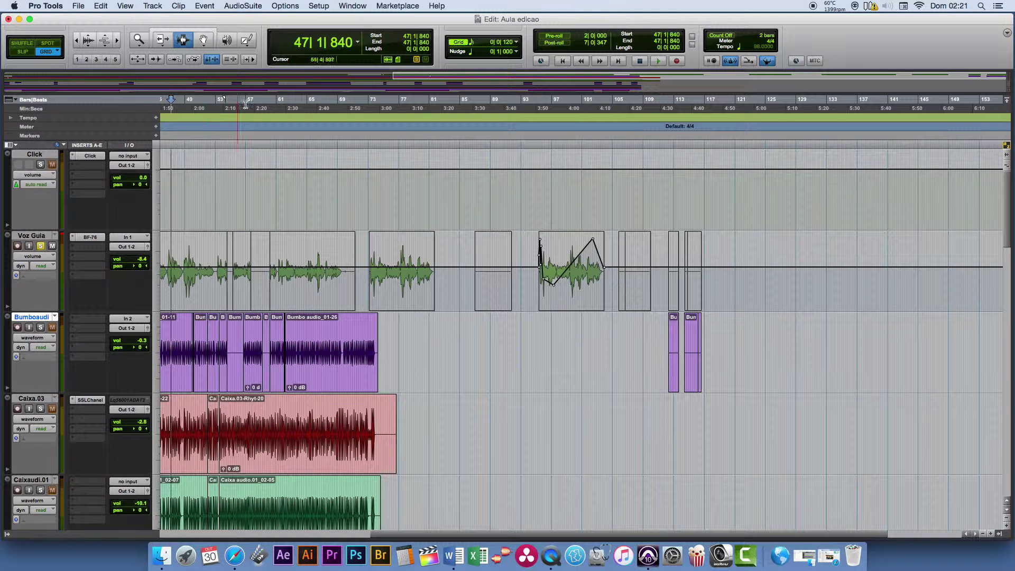
Step: Turn off Link Timeline and Edit Selection and select the timeline range from 53|3|360 to 110|4|720
{"action": "left_click_drag", "start_coordinate": [798, 97], "coordinate": [755, 99]}
{"action": "left_click", "coordinate": [206, 59]}
{"action": "left_click_drag", "start_coordinate": [183, 111], "coordinate": [658, 108]}
Step: Make independent edit selections over the tracks, ending with 81|4|240 to 136|1|120 from Click down to Caixa.03
{"action": "left_click_drag", "start_coordinate": [439, 243], "coordinate": [664, 240]}
{"action": "left_click_drag", "start_coordinate": [448, 223], "coordinate": [713, 317]}
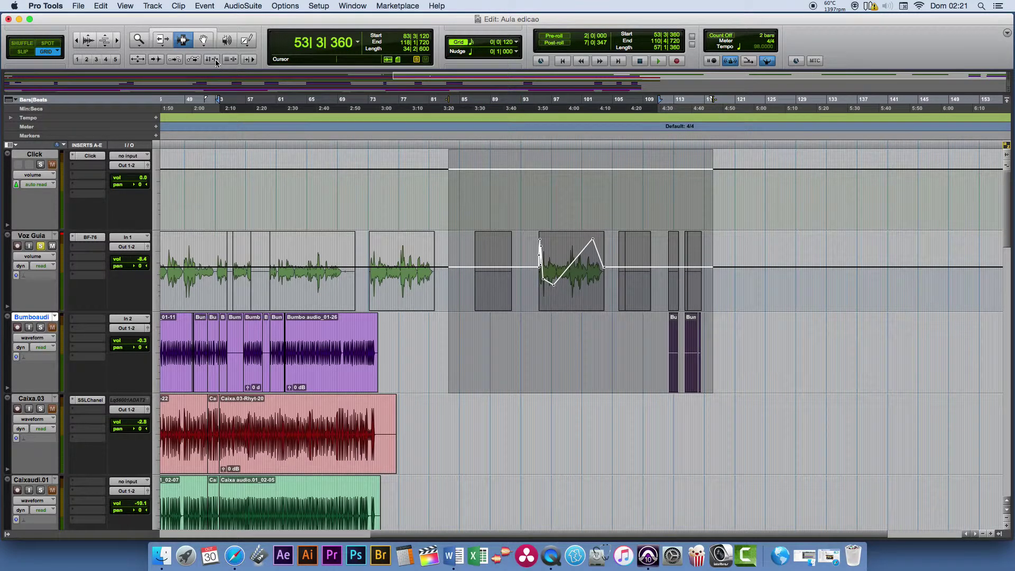
{"action": "left_click_drag", "start_coordinate": [439, 236], "coordinate": [850, 403]}
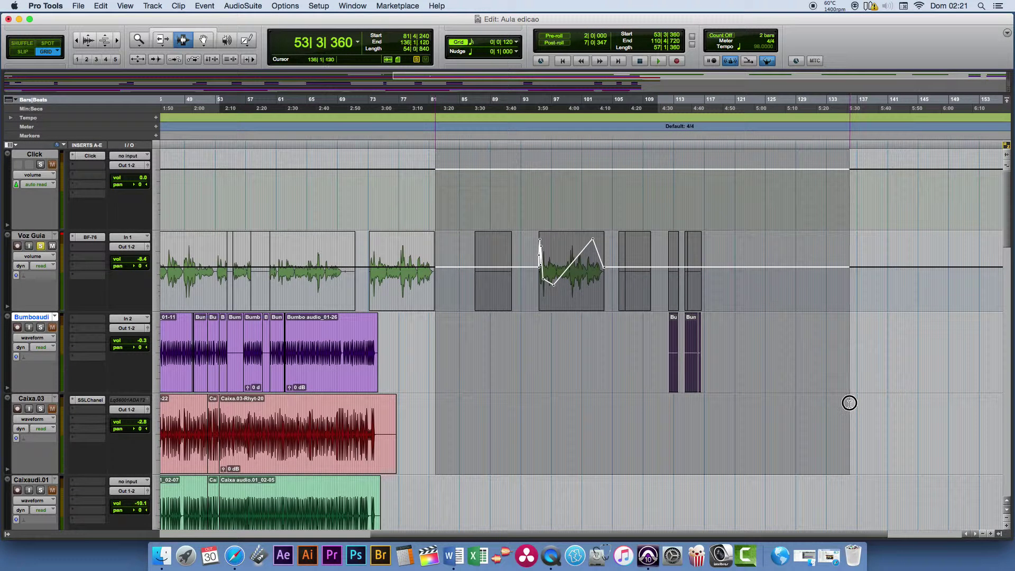
Step: Select 86|1|120 to 143|4|480 across Click to Caixa.03 and a separate 35-bar timeline range starting at 87|2|360
{"action": "left_click_drag", "start_coordinate": [429, 119], "coordinate": [596, 127]}
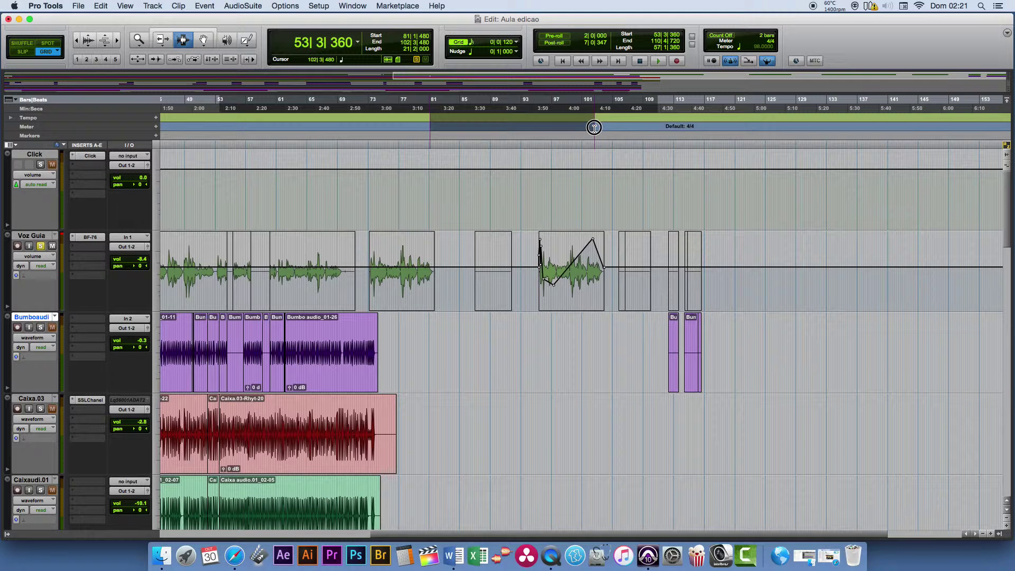
{"action": "mouse_move", "coordinate": [403, 126]}
{"action": "left_mouse_down"}
{"action": "mouse_move", "coordinate": [434, 117]}
{"action": "mouse_move", "coordinate": [559, 148]}
{"action": "mouse_move", "coordinate": [636, 319]}
{"action": "mouse_move", "coordinate": [745, 388]}
{"action": "mouse_move", "coordinate": [349, 299]}
{"action": "left_mouse_up"}
{"action": "mouse_move", "coordinate": [466, 197]}
{"action": "left_mouse_down"}
{"action": "mouse_move", "coordinate": [860, 398]}
{"action": "mouse_move", "coordinate": [909, 469]}
{"action": "left_mouse_up"}
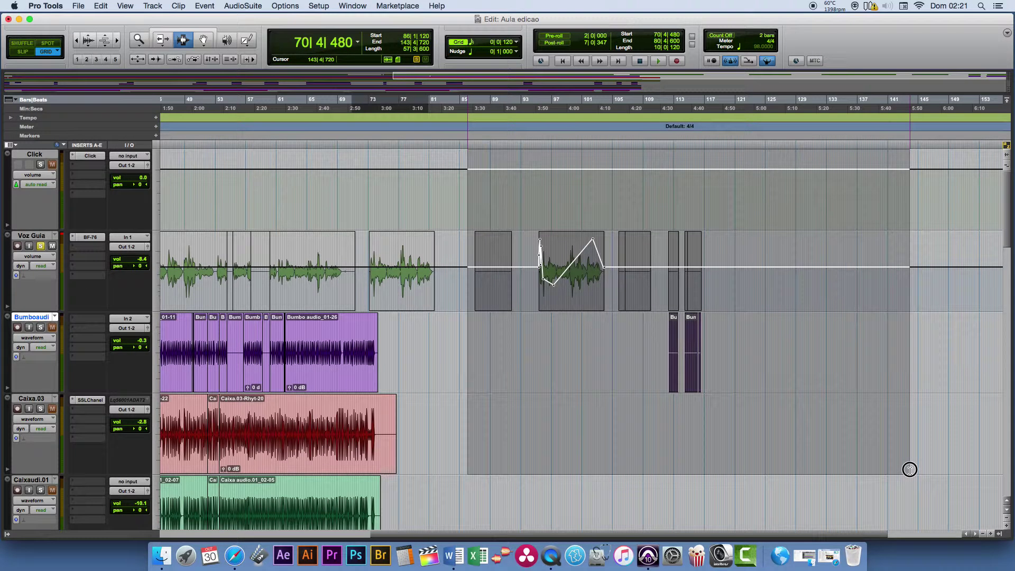
{"action": "left_click_drag", "start_coordinate": [479, 127], "coordinate": [744, 129]}
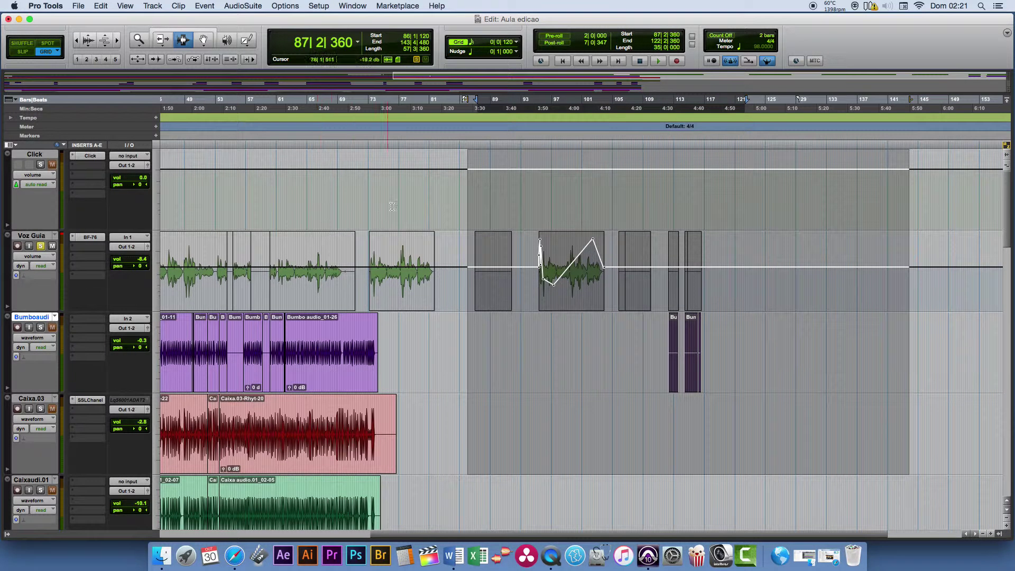
Step: Turn Link Timeline and Edit Selection back on and select from 84|1|120 to 130|3|840 across Voz Guia and Bumboaudi
{"action": "left_click", "coordinate": [396, 191]}
{"action": "left_click", "coordinate": [212, 59]}
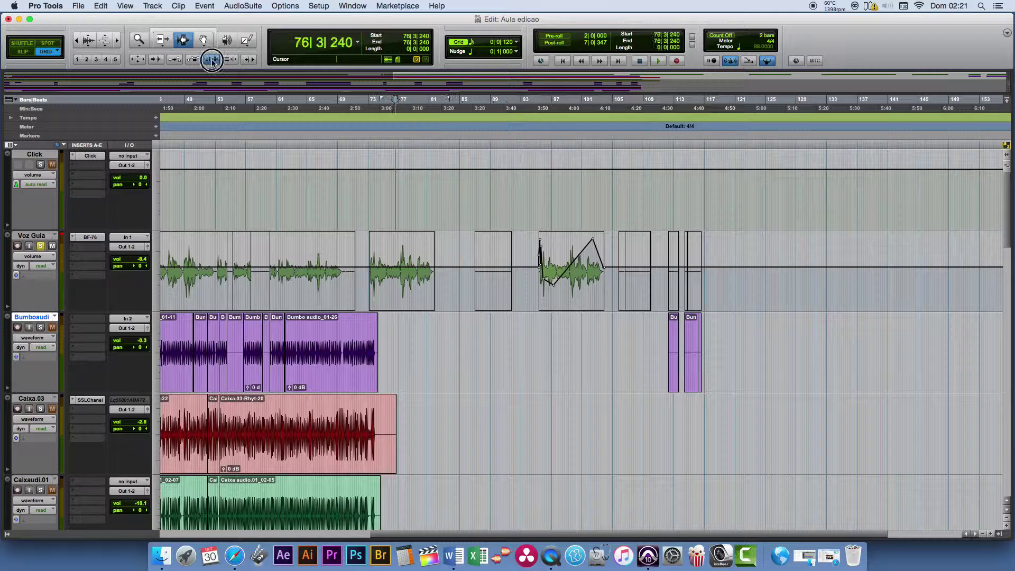
{"action": "left_click_drag", "start_coordinate": [455, 120], "coordinate": [613, 344]}
{"action": "left_click_drag", "start_coordinate": [452, 265], "coordinate": [810, 357]}
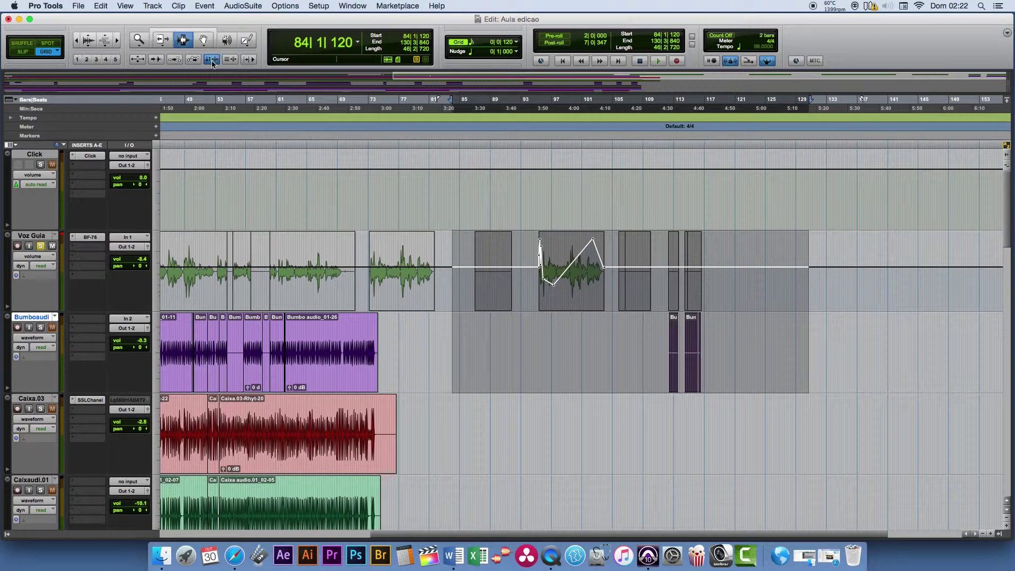
Step: Play the session from 65|2|600 on the Bumboaudi track, mute Voz Guia during playback and stop
{"action": "left_click", "coordinate": [480, 356]}
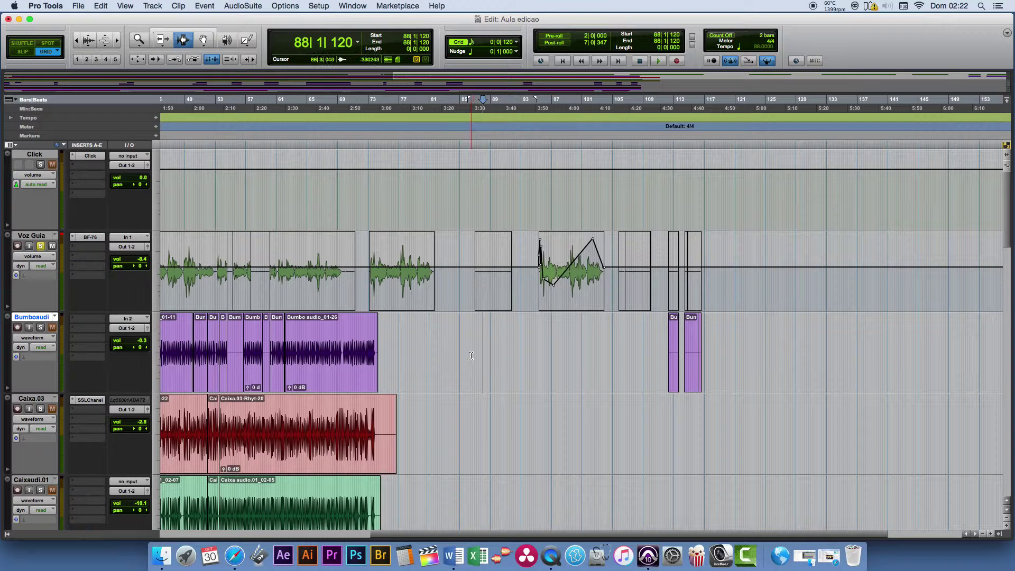
{"action": "left_click", "coordinate": [470, 356]}
{"action": "key", "text": "space"}
{"action": "key", "text": "space"}
{"action": "left_click", "coordinate": [310, 355]}
{"action": "key", "text": "space"}
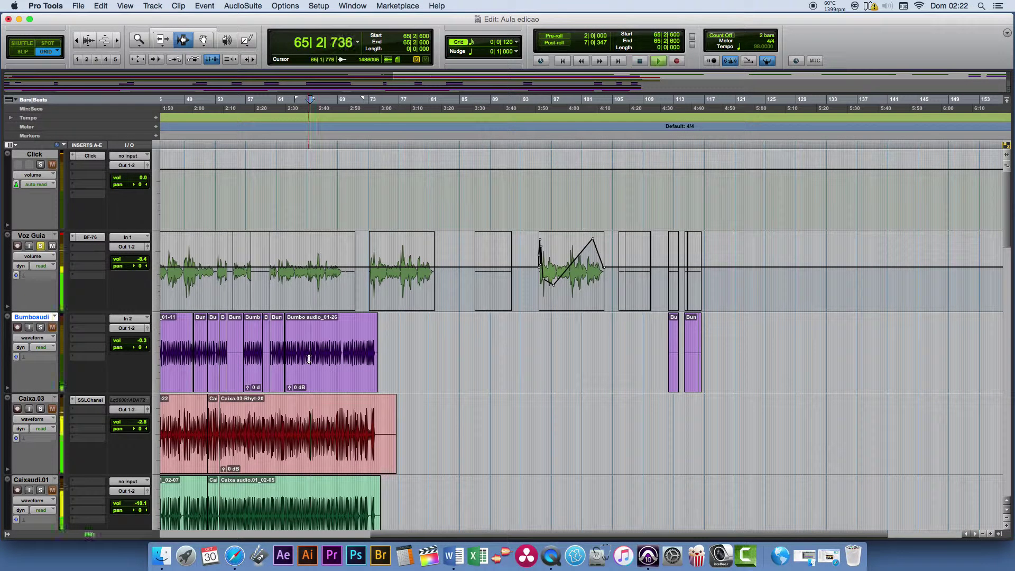
{"action": "left_click", "coordinate": [52, 247]}
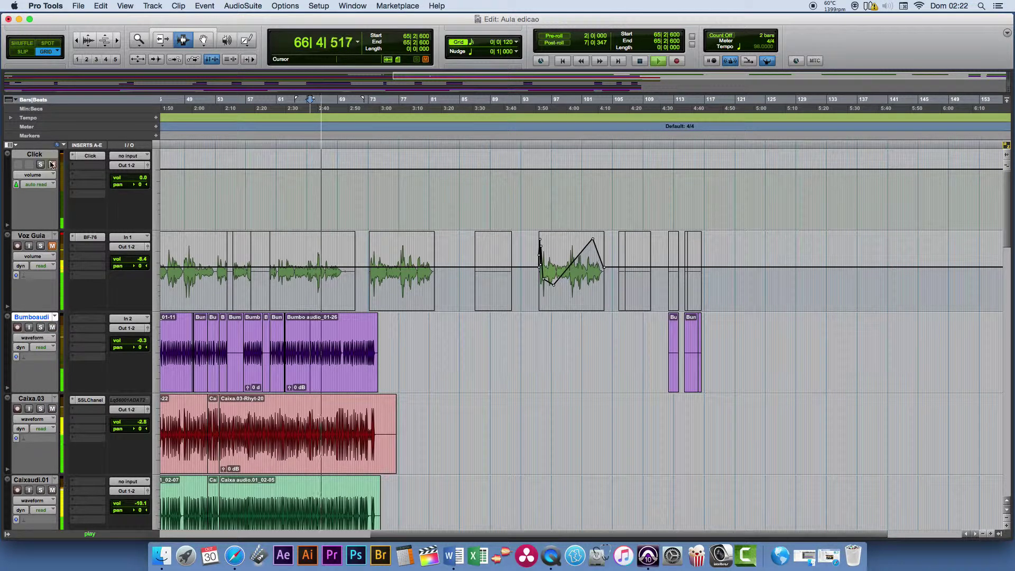
{"action": "key", "text": "space"}
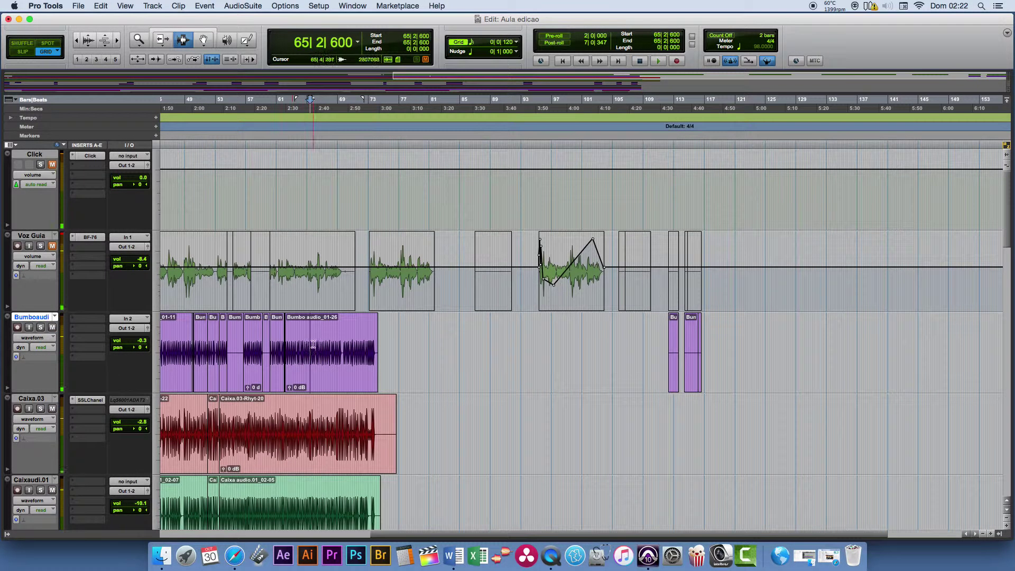
Step: Select 65|1|720 to 78|2|600 on Bumboaudi and Caixa.03, then a range on Voz Guia starting at 84|4|360
{"action": "left_click_drag", "start_coordinate": [309, 328], "coordinate": [410, 396]}
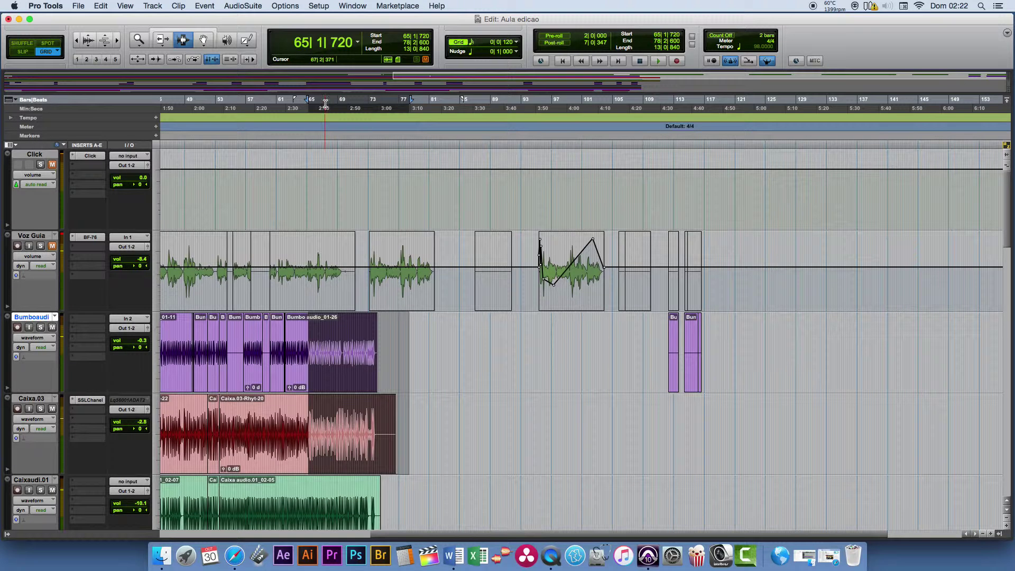
{"action": "left_click", "coordinate": [473, 212]}
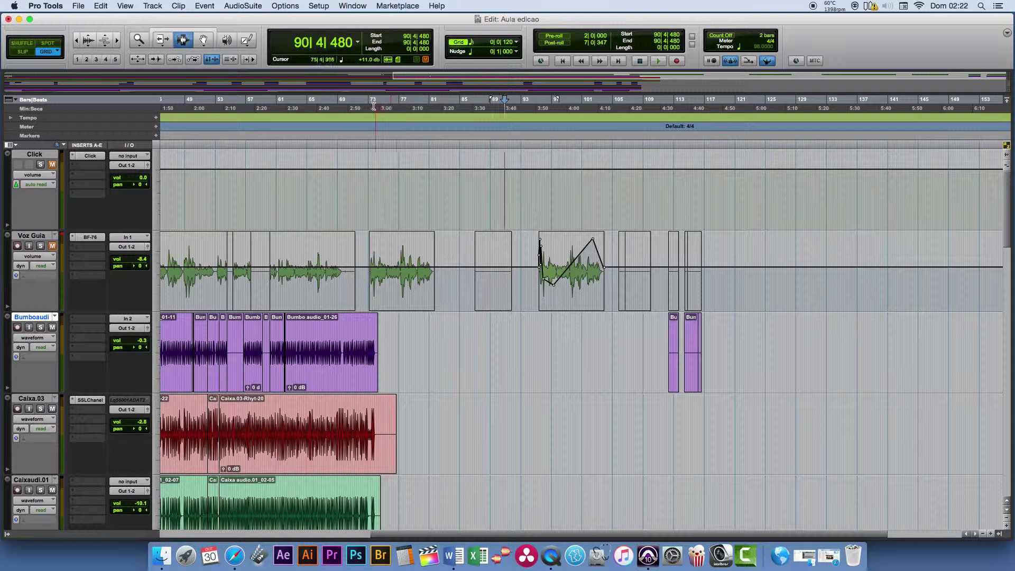
{"action": "left_click_drag", "start_coordinate": [459, 270], "coordinate": [539, 280]}
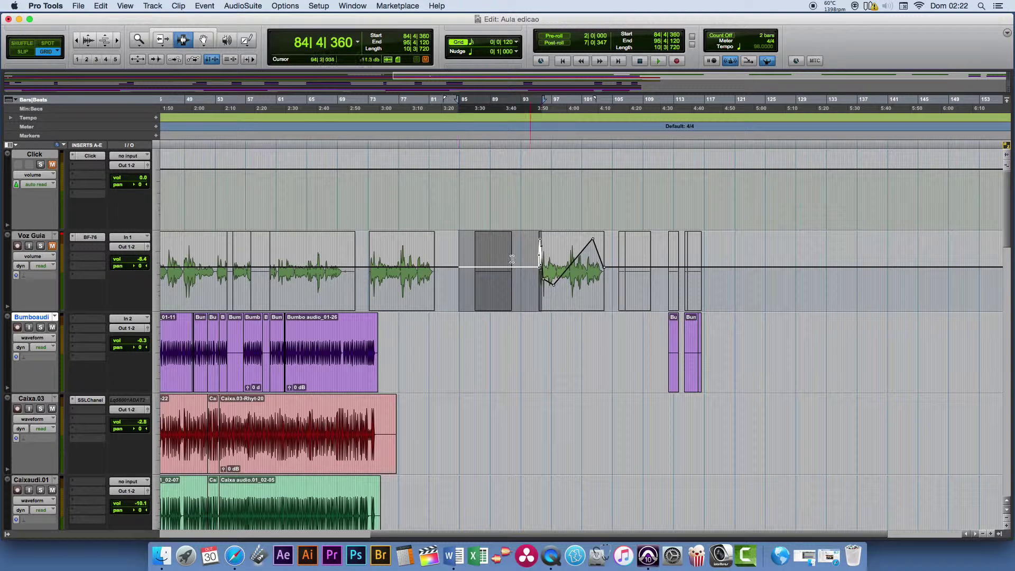
Step: With Link Timeline and Edit Selection off, select 71|3|480 to 80|4|600 in the timeline and 85|4|240 to 96|4|480 on Voz Guia
{"action": "left_click_drag", "start_coordinate": [441, 262], "coordinate": [539, 272]}
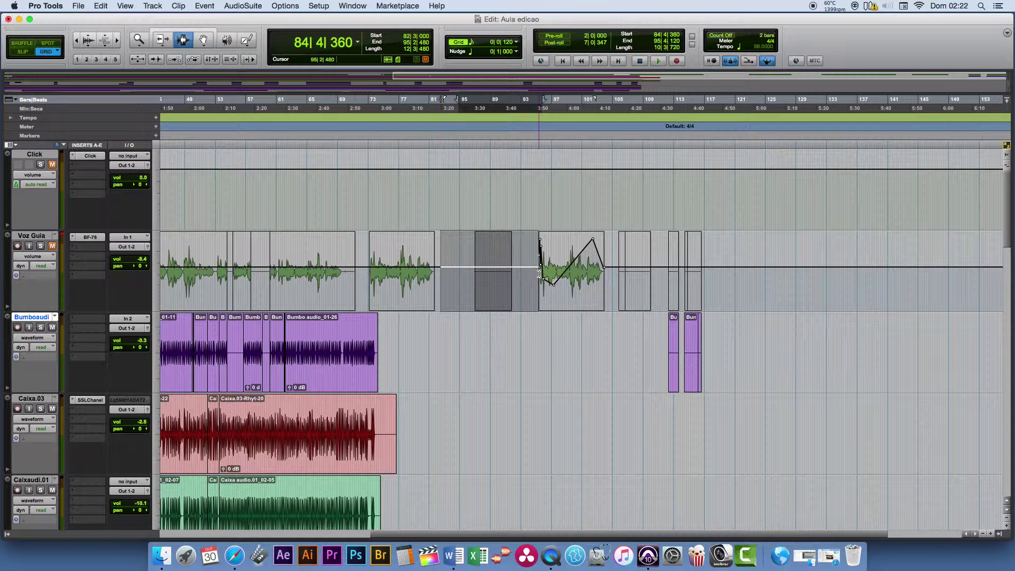
{"action": "left_click_drag", "start_coordinate": [347, 108], "coordinate": [422, 120]}
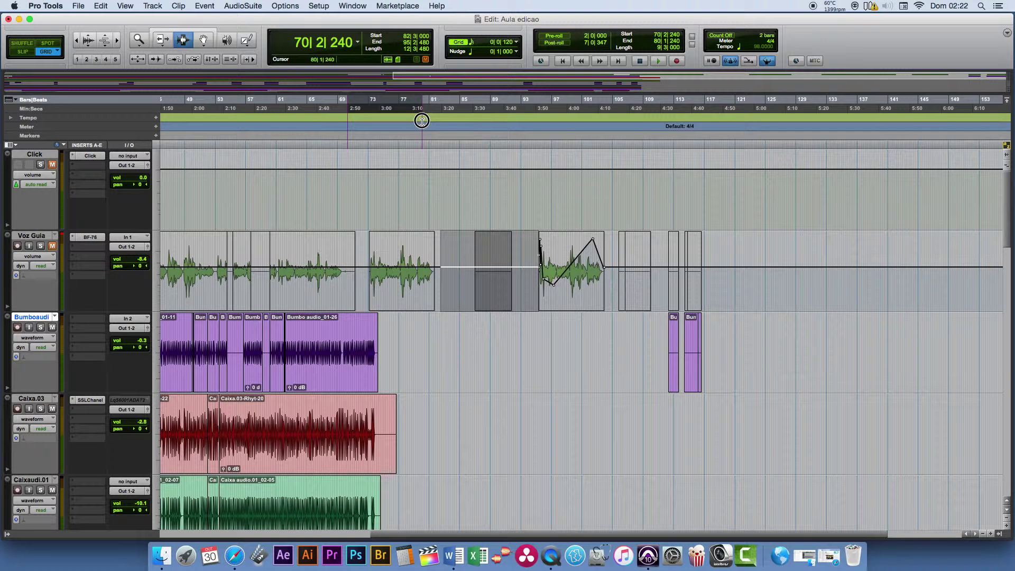
{"action": "left_click_drag", "start_coordinate": [362, 109], "coordinate": [437, 110]}
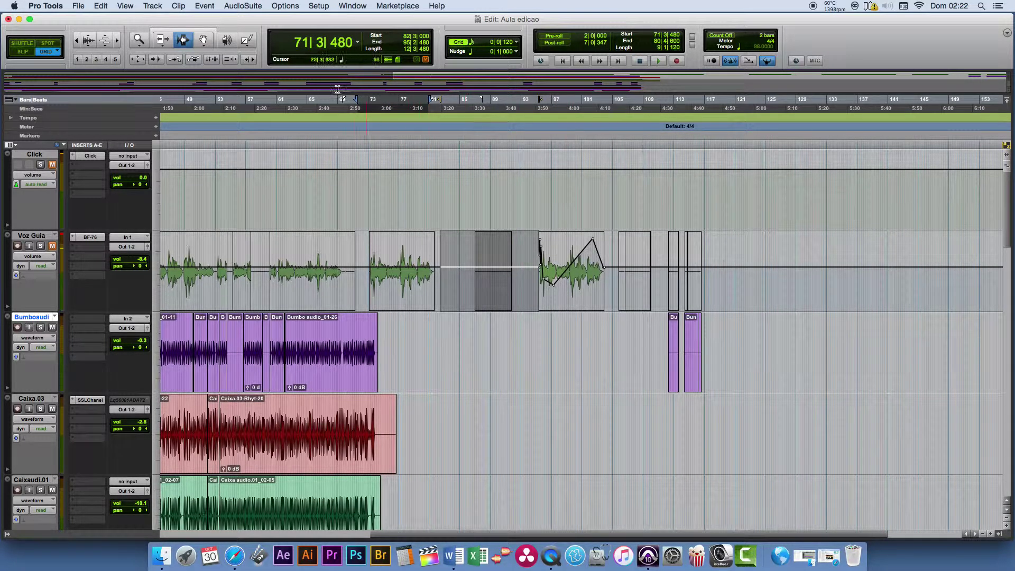
{"action": "left_click", "coordinate": [488, 316]}
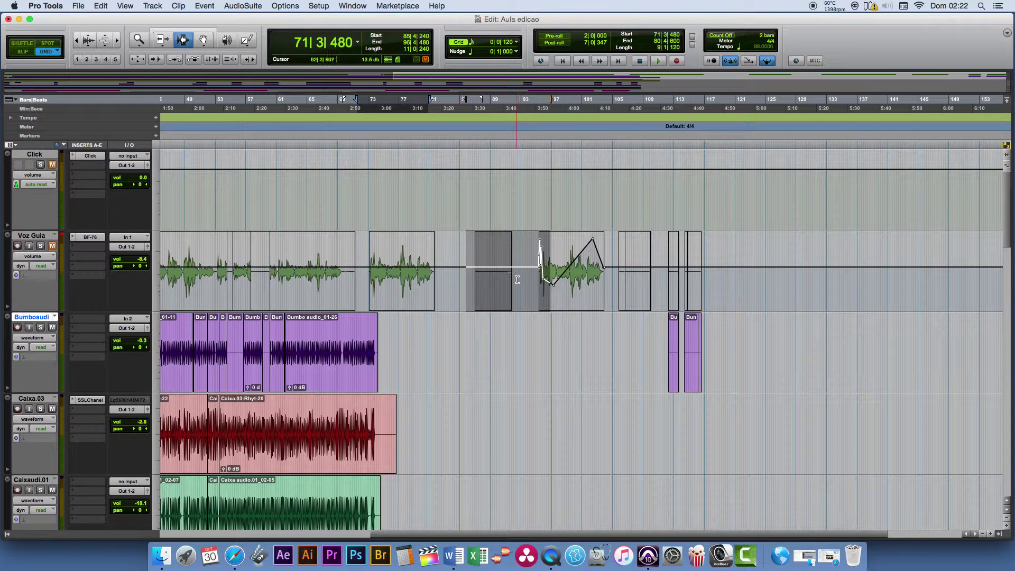
Step: Turn on Link Timeline and Edit Selection and place the edit cursor on Voz Guia at 88|1|120
{"action": "left_click", "coordinate": [215, 60]}
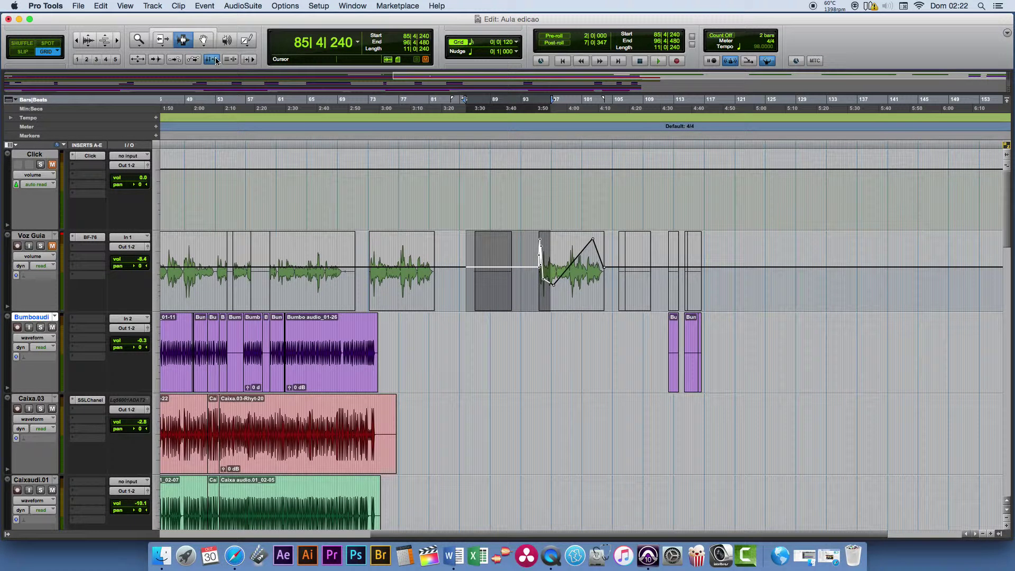
{"action": "left_click", "coordinate": [499, 271]}
{"action": "left_click", "coordinate": [480, 265]}
{"action": "left_click", "coordinate": [483, 252]}
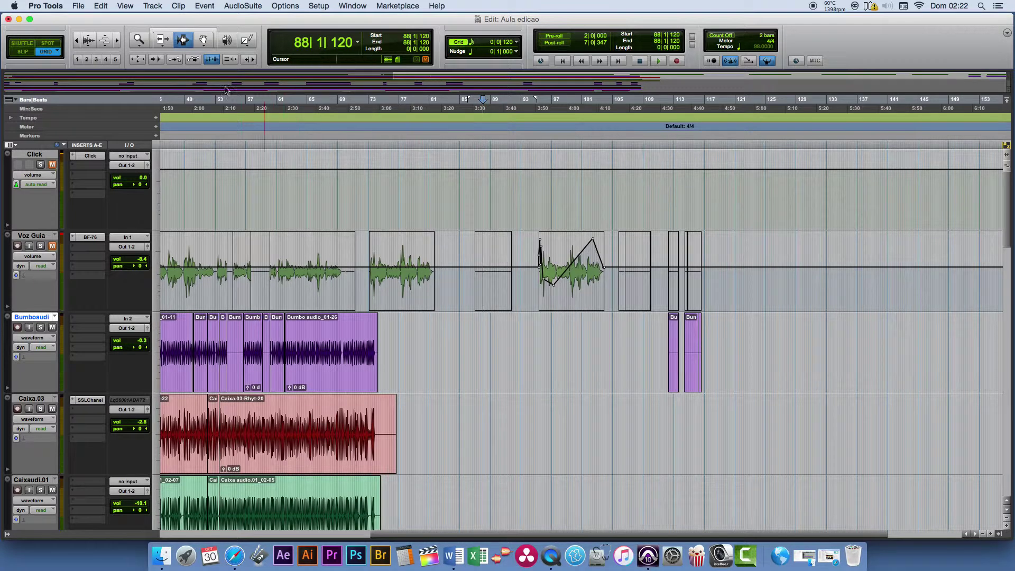
Step: With the selections unlinked, set the timeline position to 70|2|600, place the edit cursor on Voz Guia at 89|2|360 and play briefly
{"action": "key", "text": "space"}
{"action": "key", "text": "space"}
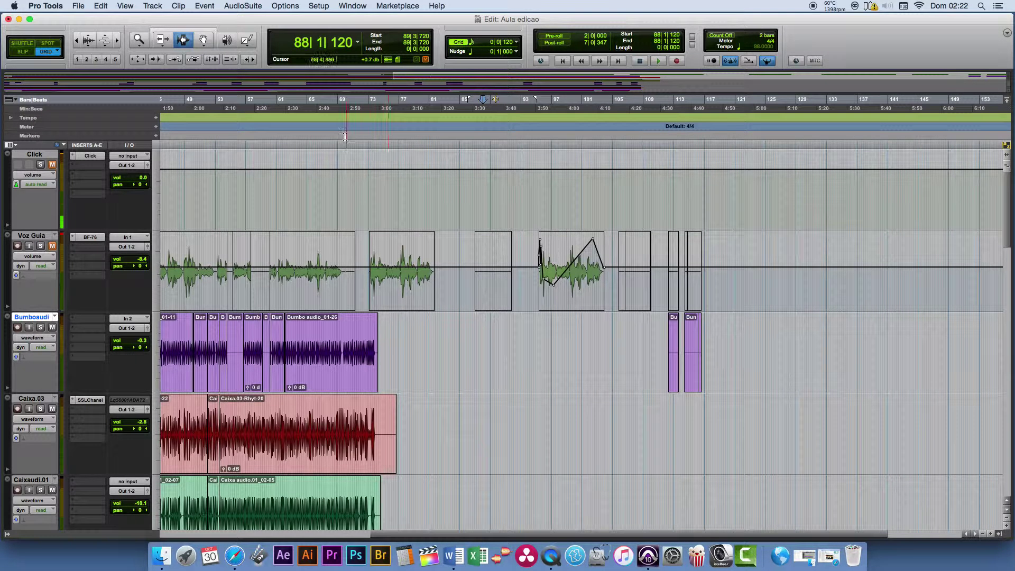
{"action": "key", "text": "Left"}
{"action": "left_click", "coordinate": [493, 264]}
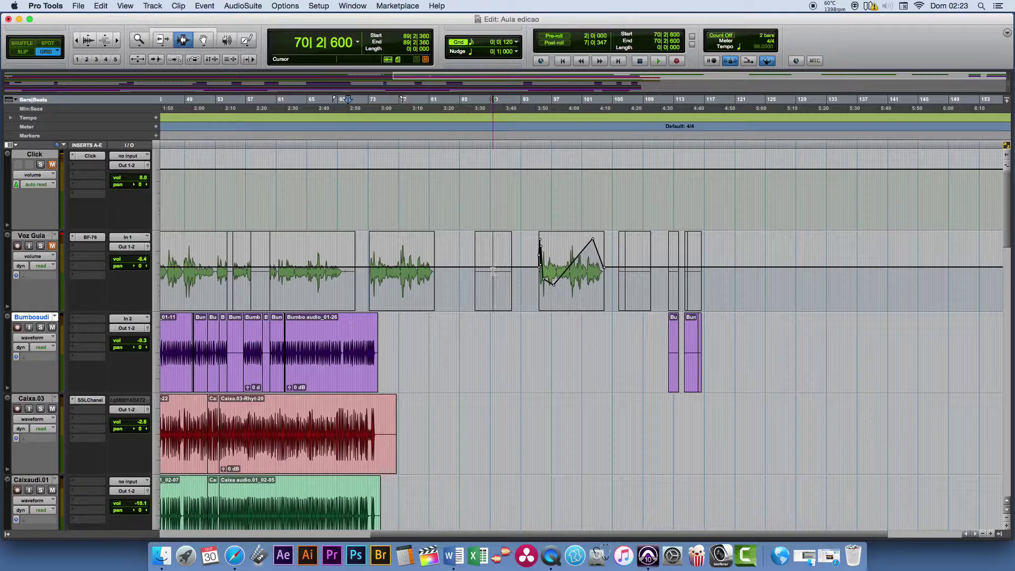
{"action": "key", "text": "space"}
{"action": "key", "text": "space"}
Step: Place the edit cursor at two other points on Voz Guia, ending at 87|3|720, and play briefly after each placement
{"action": "left_click", "coordinate": [743, 275]}
{"action": "key", "text": "space"}
{"action": "key", "text": "space"}
{"action": "left_click", "coordinate": [480, 270]}
{"action": "key", "text": "space"}
{"action": "key", "text": "space"}
Step: Set the timeline position to 64|2|720, select 110|2|000 to 126|2|480 on Bumboaudi and play briefly
{"action": "left_click_drag", "start_coordinate": [351, 103], "coordinate": [311, 109]}
{"action": "left_click", "coordinate": [303, 108]}
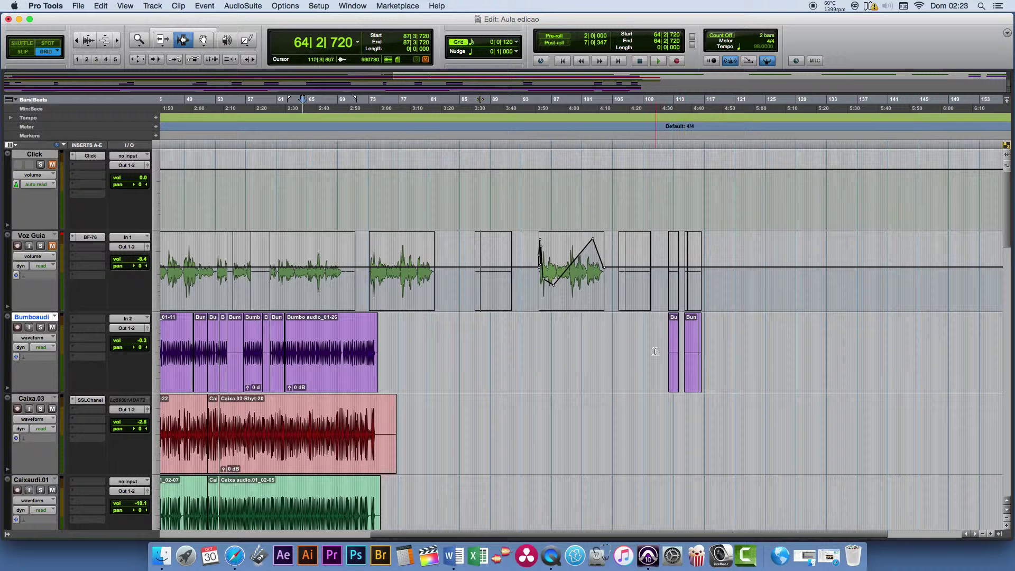
{"action": "left_click_drag", "start_coordinate": [653, 352], "coordinate": [776, 354]}
{"action": "key", "text": "space"}
{"action": "key", "text": "space"}
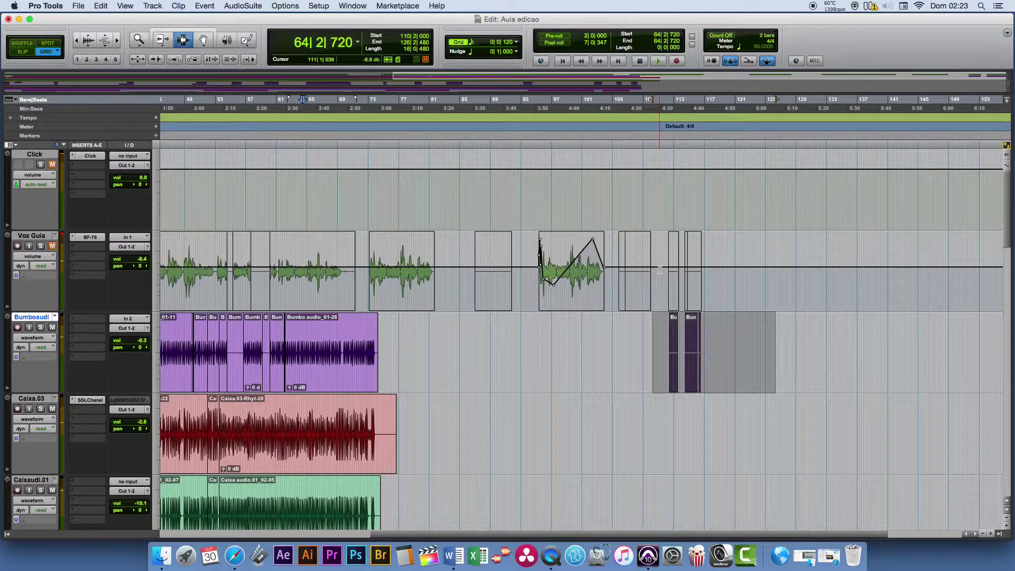
Step: Turn on Link Timeline and Edit Selection and place the edit cursor at several points on Bumboaudi, ending at 103|4|720
{"action": "left_click", "coordinate": [212, 59]}
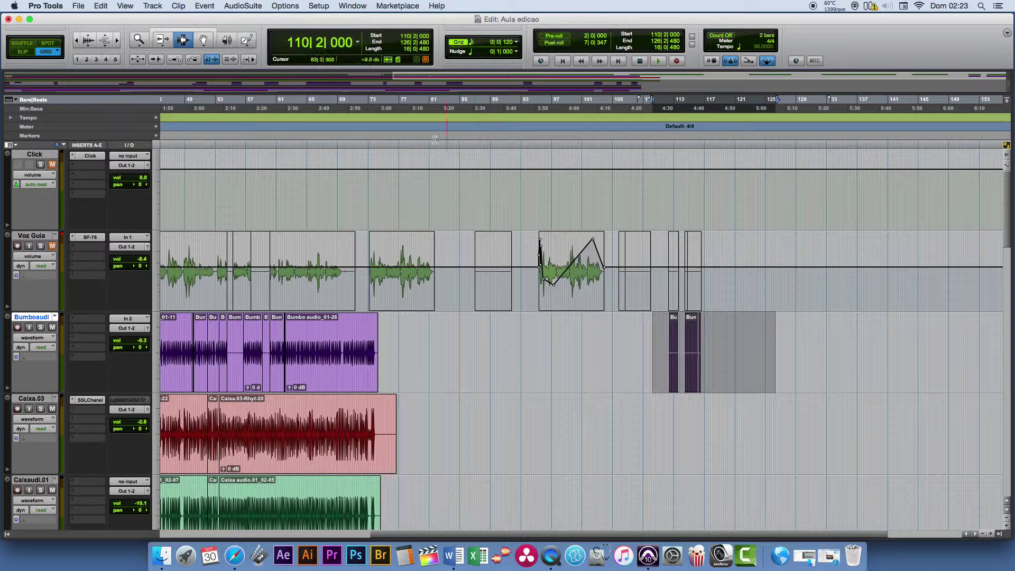
{"action": "left_click", "coordinate": [563, 389]}
{"action": "left_click", "coordinate": [411, 365]}
{"action": "left_click", "coordinate": [606, 367]}
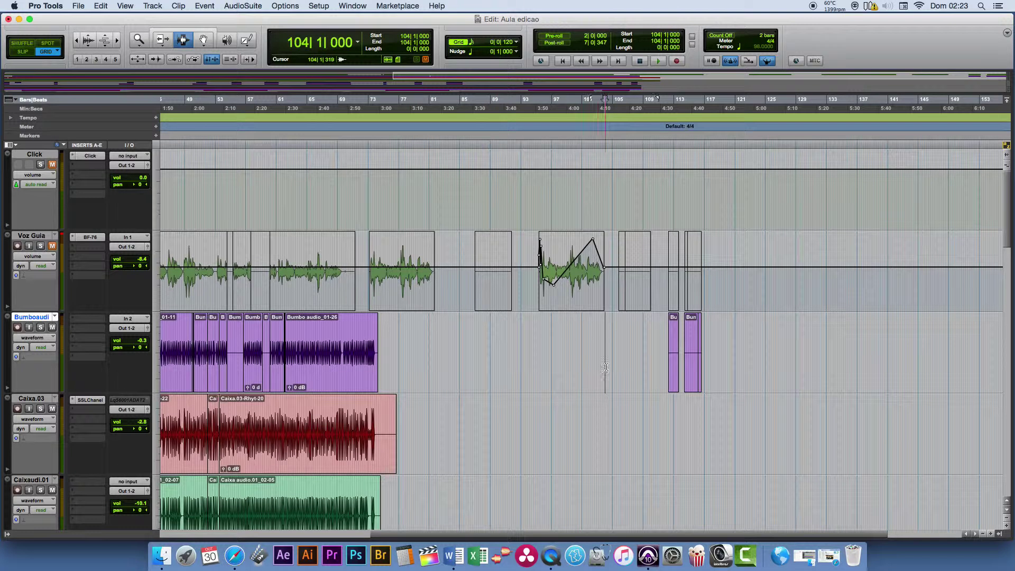
{"action": "left_click", "coordinate": [479, 367]}
{"action": "left_click", "coordinate": [487, 376]}
{"action": "left_click", "coordinate": [440, 365]}
{"action": "left_click", "coordinate": [605, 353]}
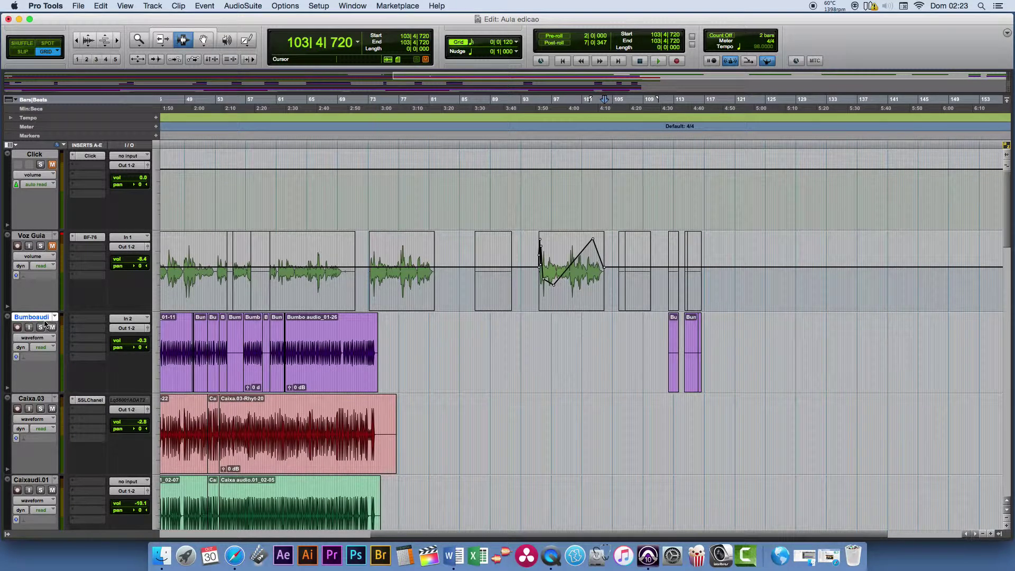
Step: Deselect the Bumboaudi track, then select the Click, Voz Guia and Caixa.03 tracks one after another
{"action": "key", "text": "Return"}
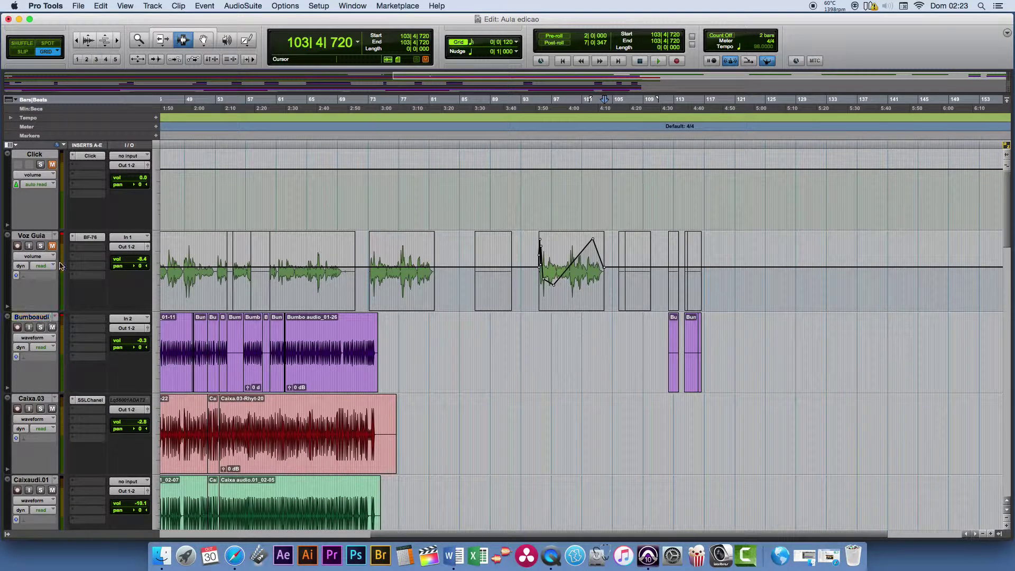
{"action": "double_click", "coordinate": [45, 157]}
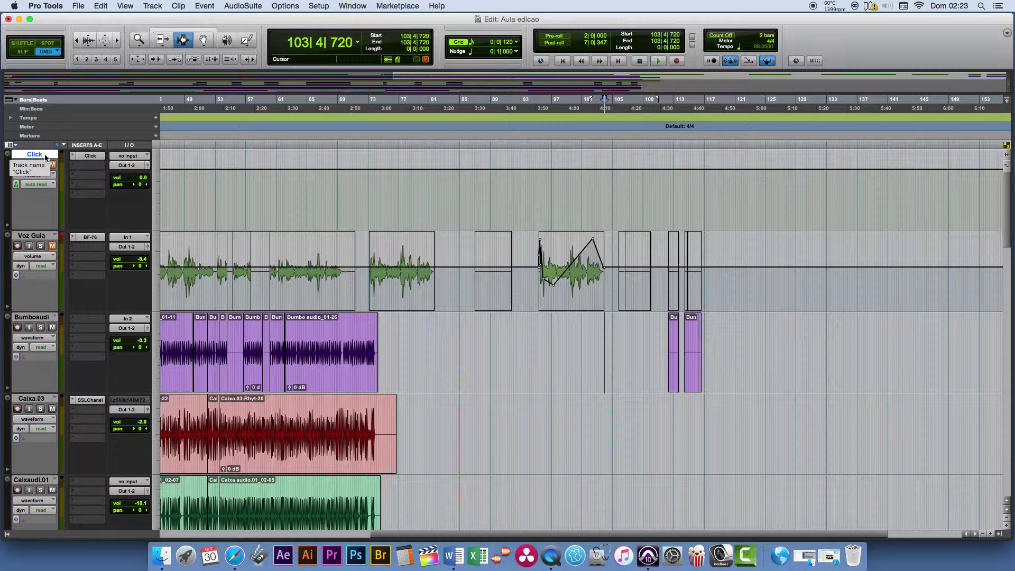
{"action": "key", "text": "Tab"}
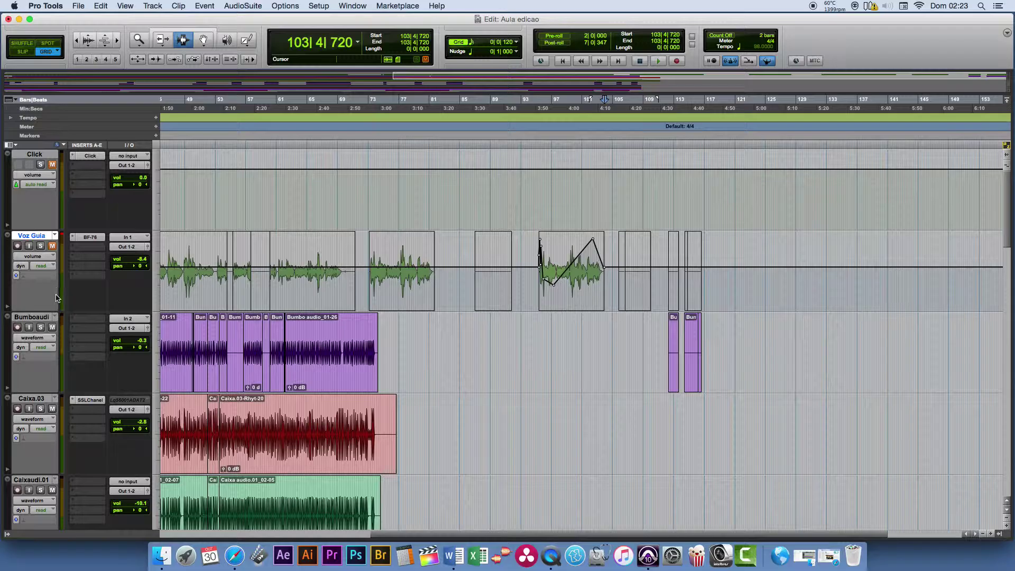
{"action": "key", "text": "Tab"}
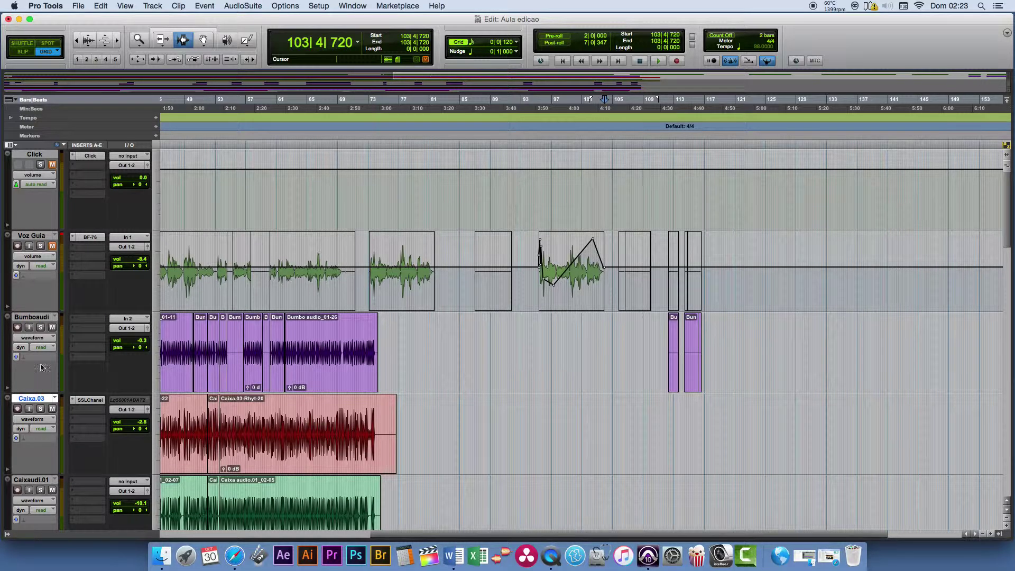
Step: Place the edit cursor at various points on different tracks, ending on Bumboaudi at 82|3|480
{"action": "left_click", "coordinate": [469, 328]}
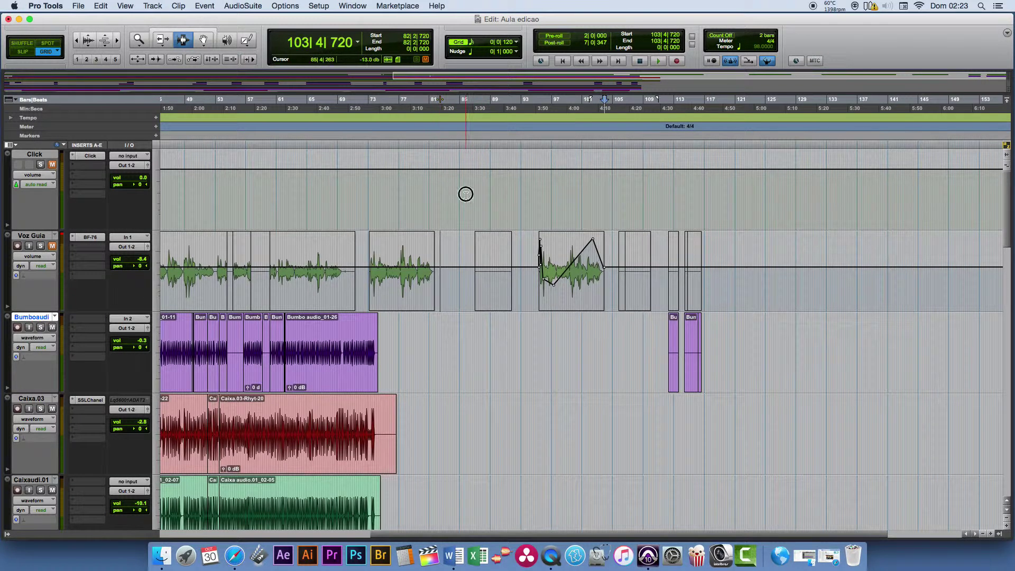
{"action": "left_click", "coordinate": [448, 211]}
{"action": "left_click", "coordinate": [475, 352]}
{"action": "left_click", "coordinate": [506, 434]}
{"action": "left_click", "coordinate": [555, 378]}
{"action": "left_click", "coordinate": [463, 351]}
{"action": "left_click", "coordinate": [443, 362]}
Step: Select the Click, Voz Guia and Bumboaudi tracks one at a time by their names
{"action": "left_click", "coordinate": [40, 157]}
{"action": "left_click", "coordinate": [34, 239]}
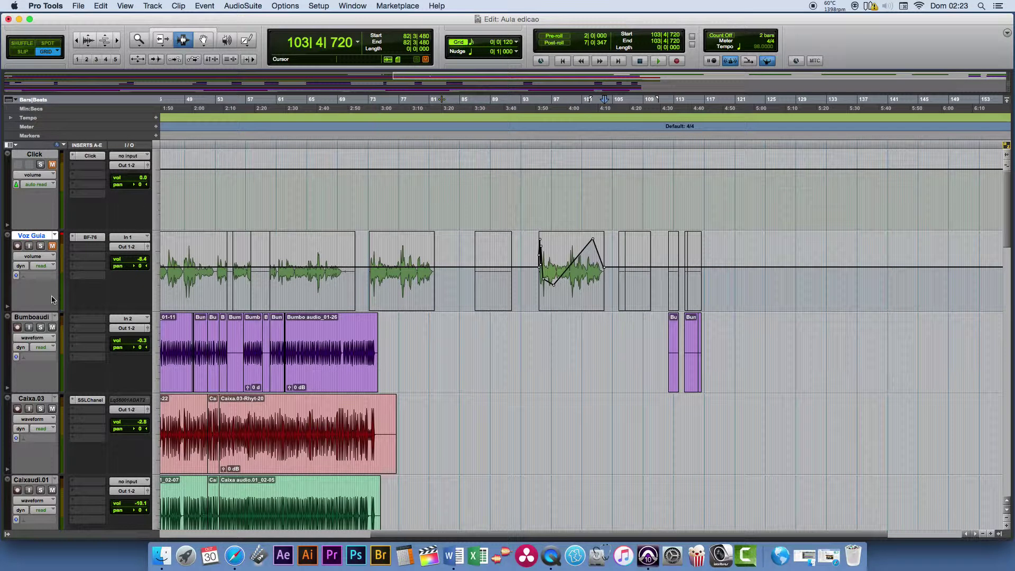
{"action": "left_click", "coordinate": [44, 316]}
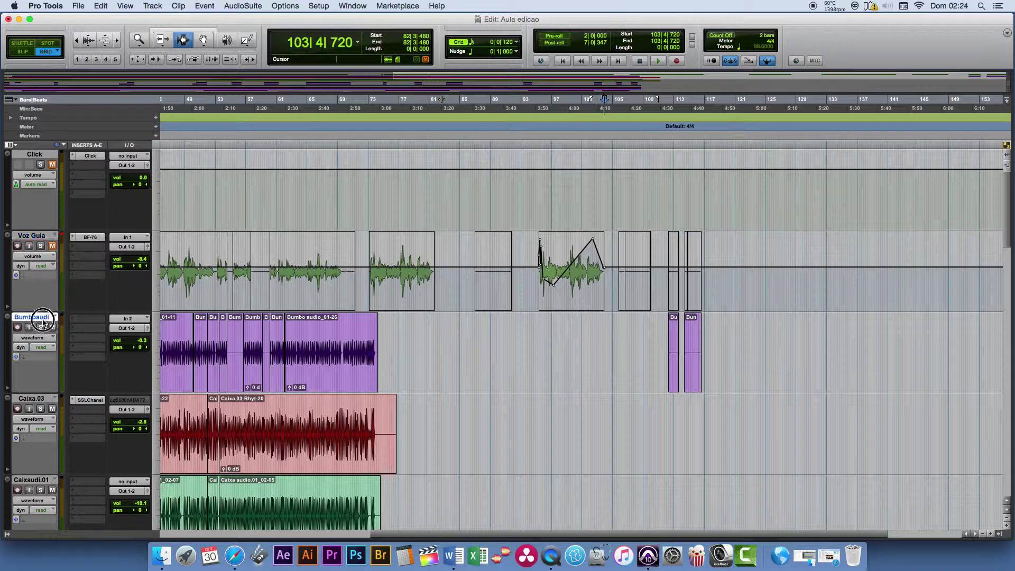
Step: Select the Click, Voz Guia and Caixa.03 tracks together, leaving Bumboaudi out of the selection
{"action": "left_click", "coordinate": [39, 154]}
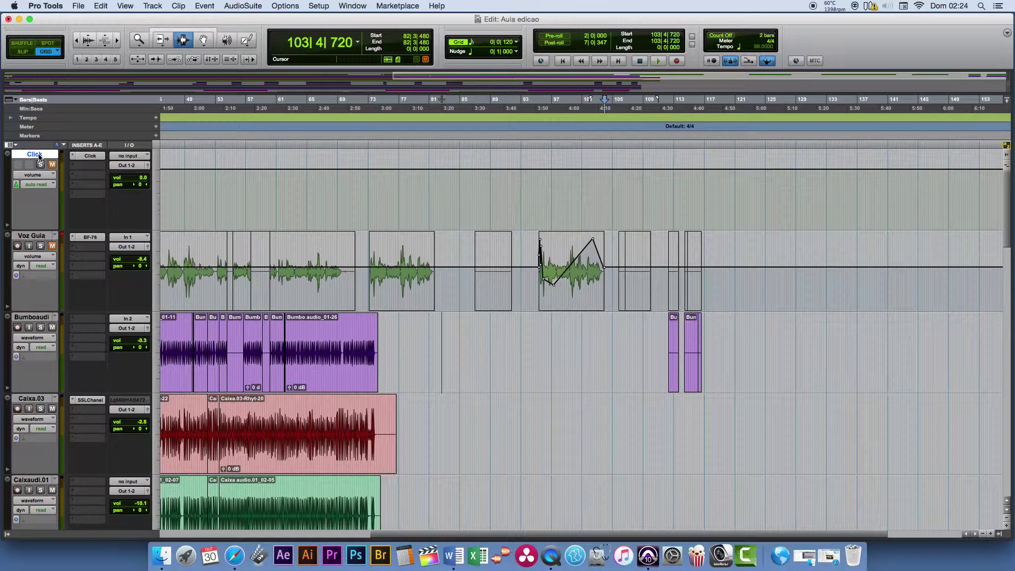
{"action": "left_click", "coordinate": [38, 236], "text": "super"}
{"action": "left_click", "coordinate": [45, 398], "text": "super"}
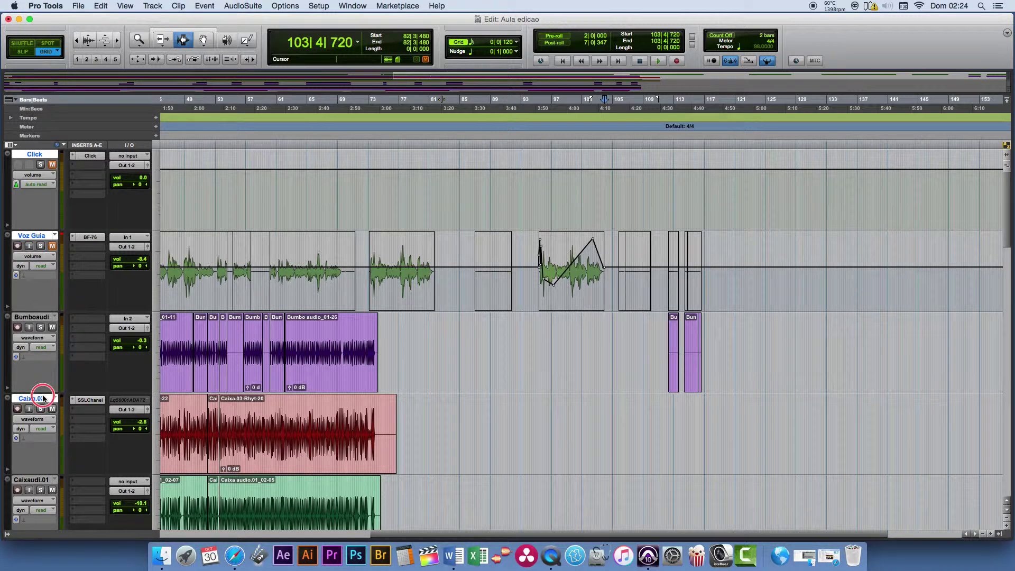